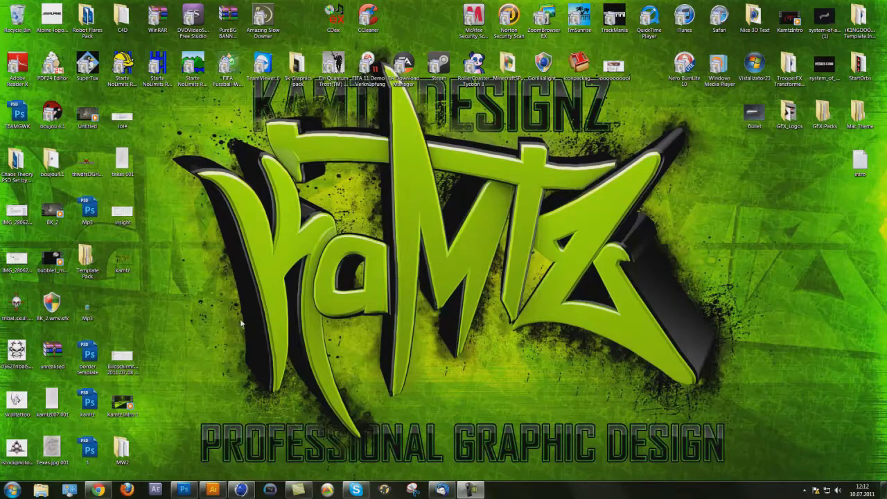
- Switch to Photoshop and duplicate all six layers inside the ADS and letters groups
click(193, 488)
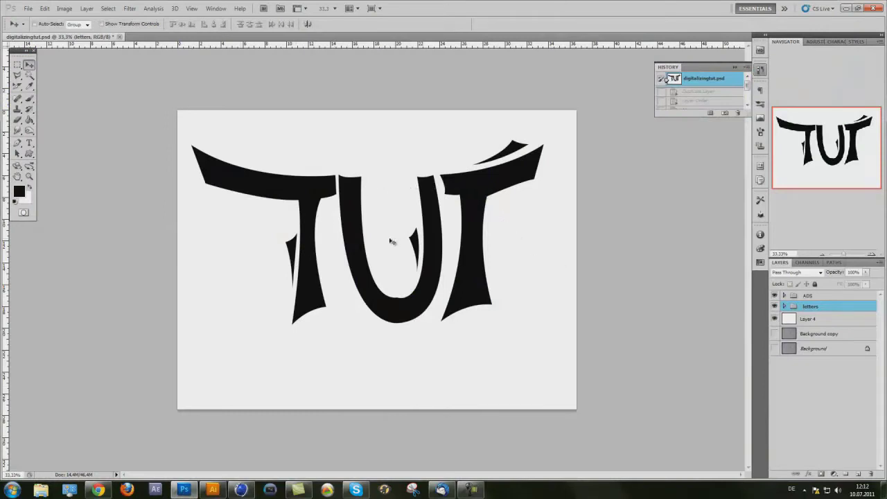
click(785, 307)
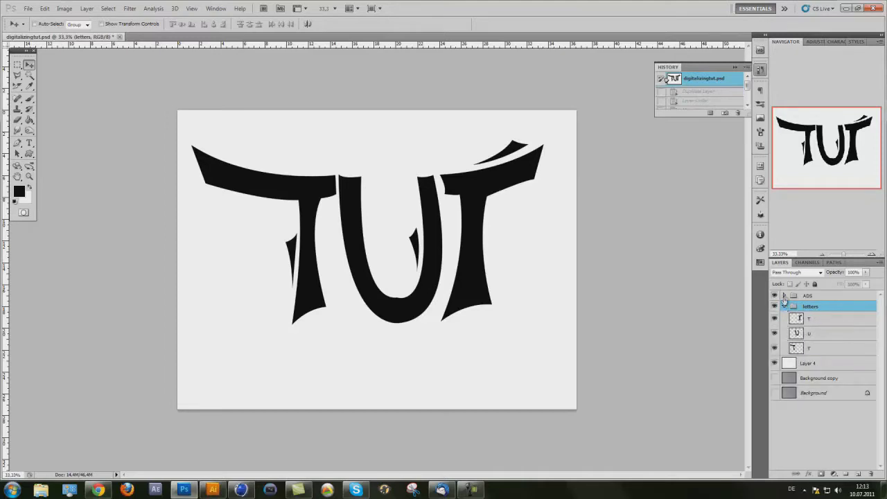
click(784, 296)
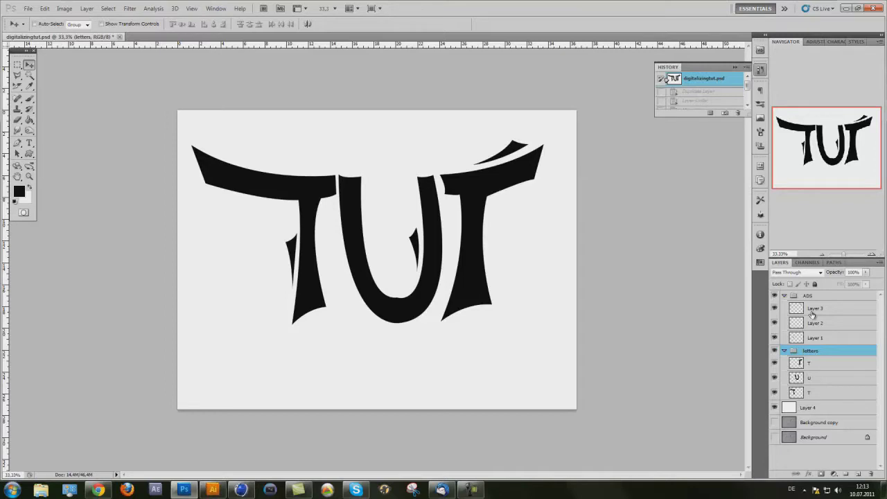
click(816, 308)
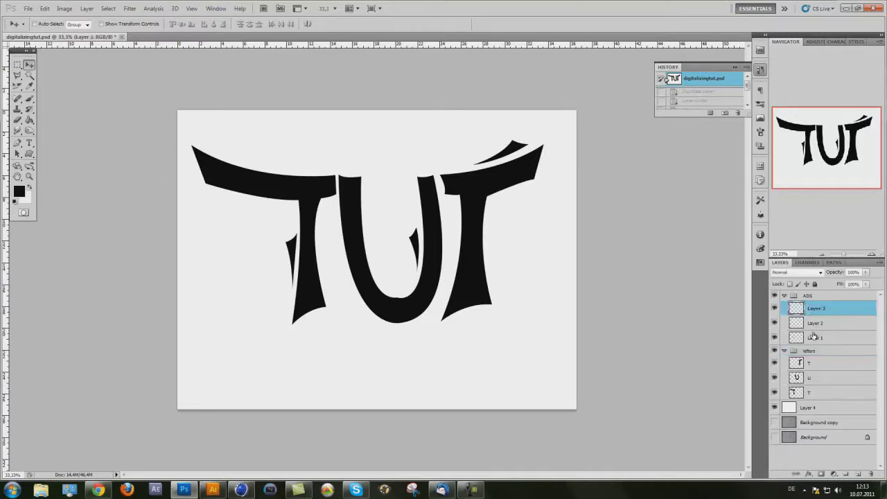
shift+click(814, 337)
ctrl+click(821, 364)
ctrl+click(822, 378)
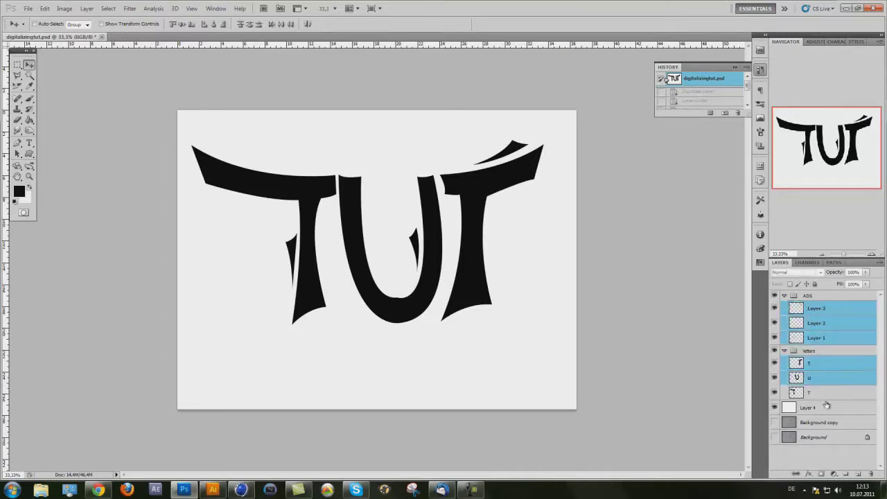
ctrl+click(821, 393)
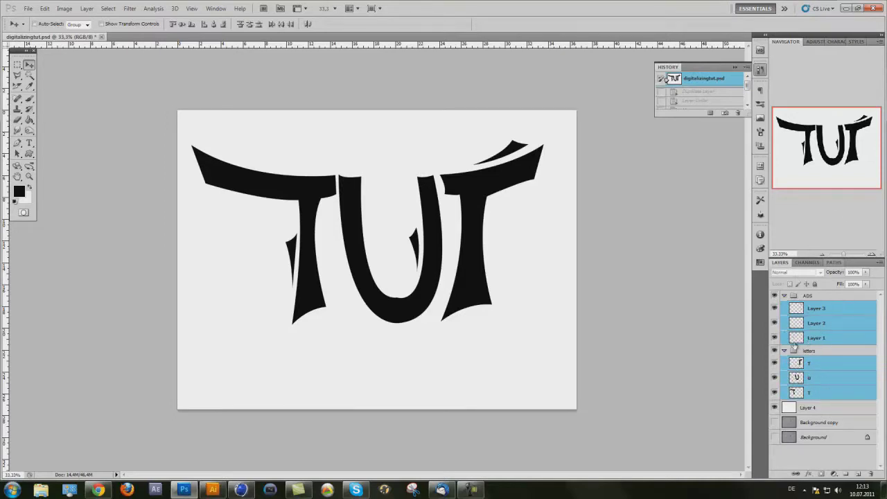
drag(847, 387, 859, 472)
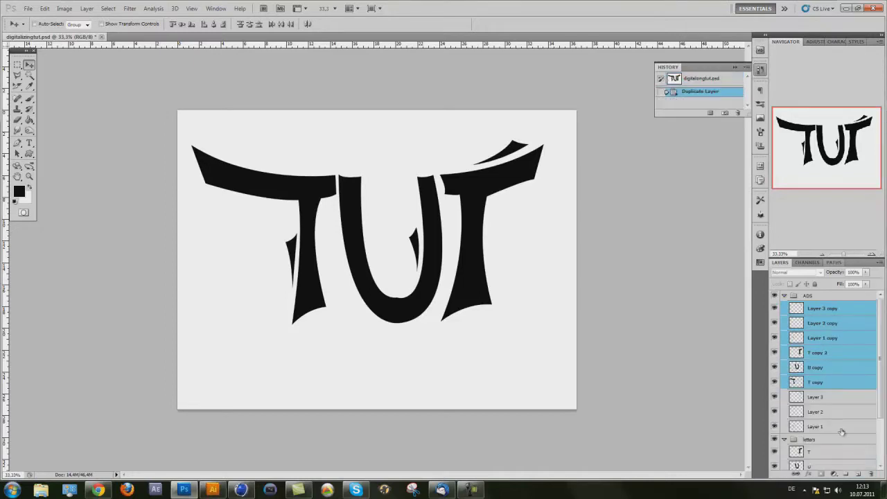
- Move the duplicated layers above the ADS group and merge them into a single layer
drag(810, 271, 811, 297)
right_click(814, 344)
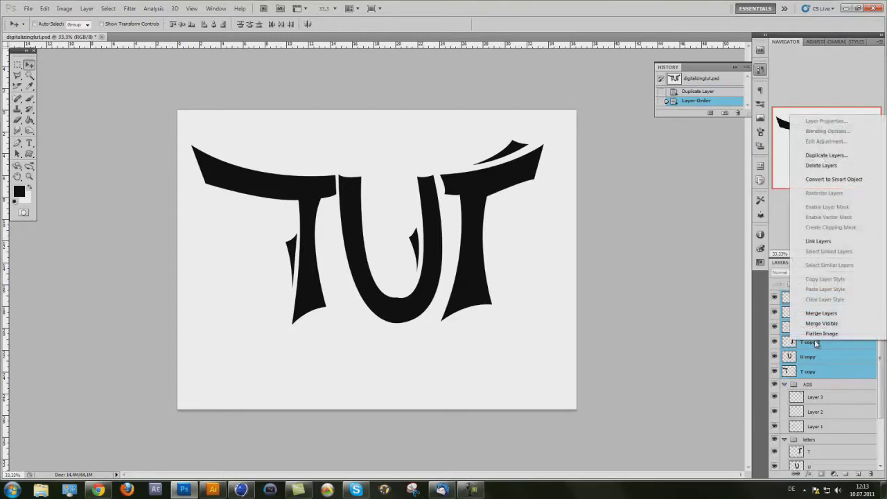
click(826, 322)
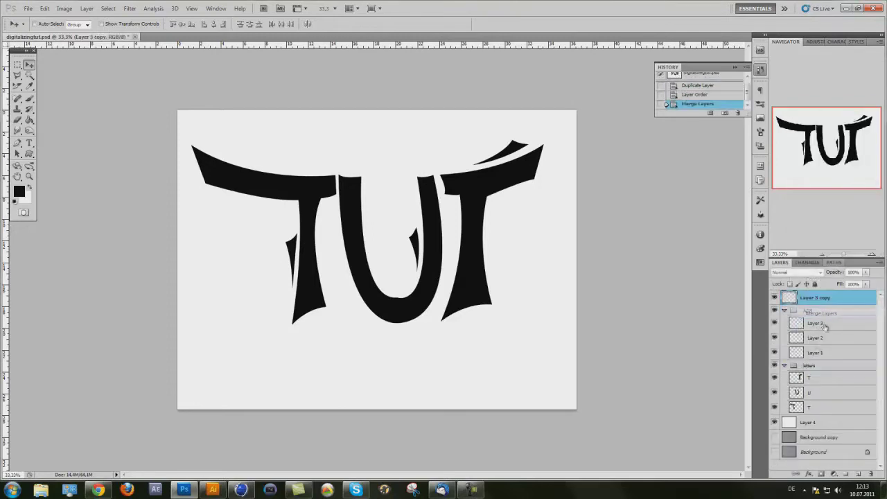
- Collapse and hide the ADS and letters groups, and shift the merged lettering slightly down on the canvas
click(784, 311)
click(785, 321)
click(775, 312)
click(775, 322)
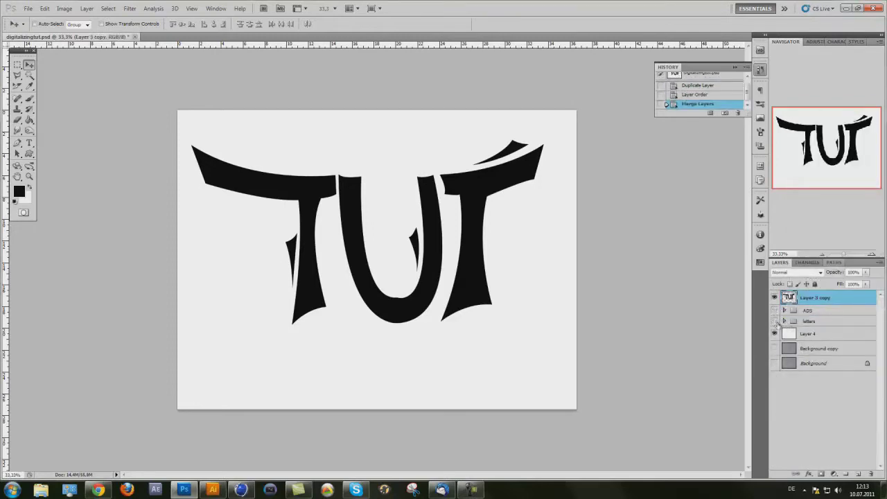
click(775, 298)
click(774, 298)
drag(451, 199, 450, 225)
- Switch to Illustrator and start a new document named Untitled
click(212, 490)
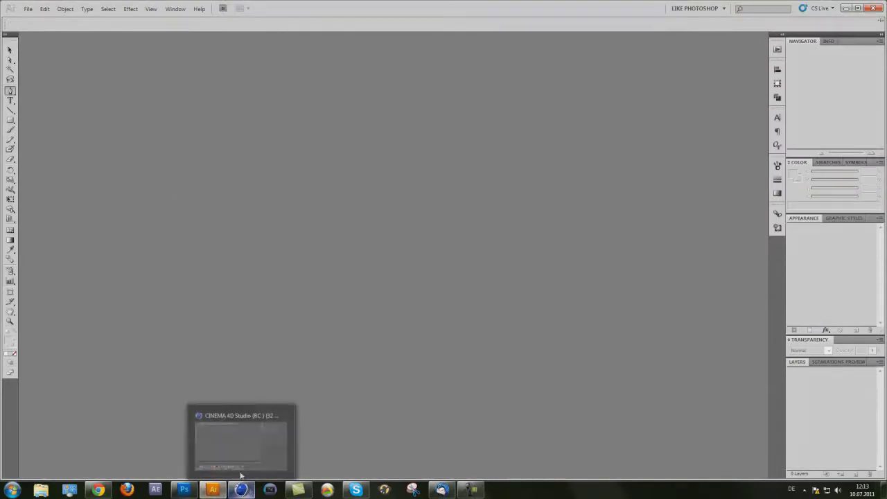
click(30, 11)
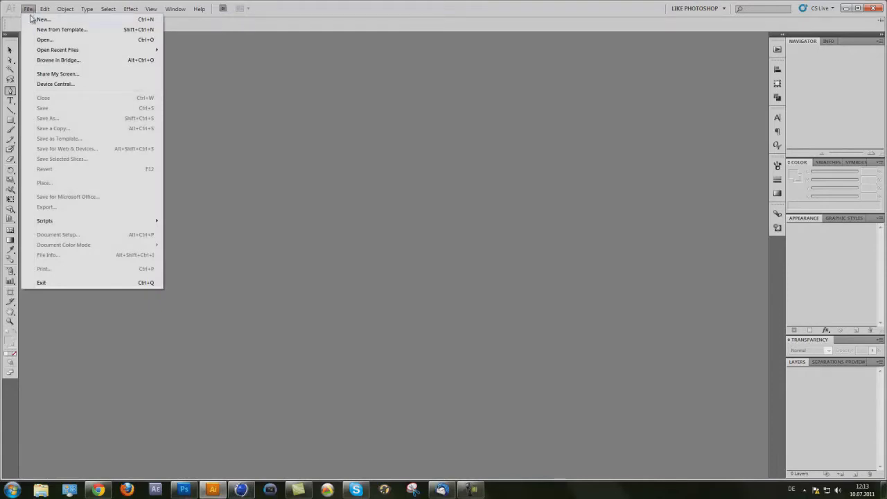
click(31, 19)
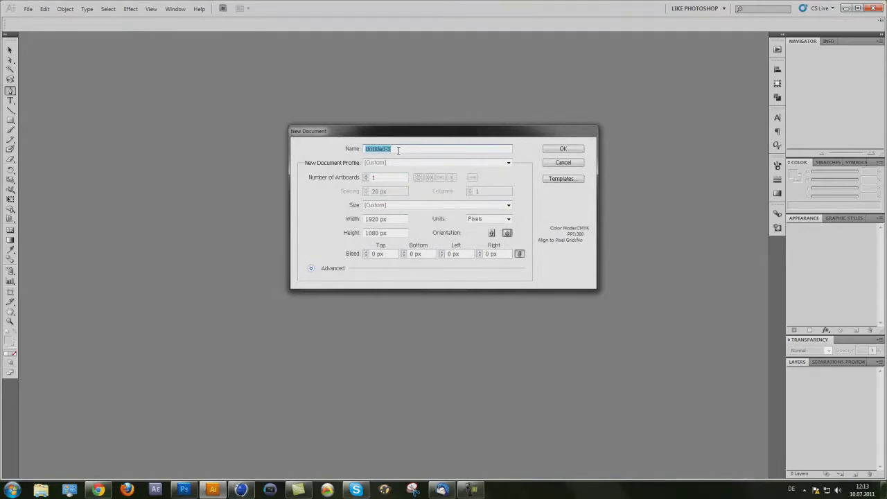
click(417, 149)
drag(413, 147, 341, 153)
drag(397, 149, 387, 149)
- Create the document with a width of 1920 px and a height of 1080 px
drag(396, 220, 334, 221)
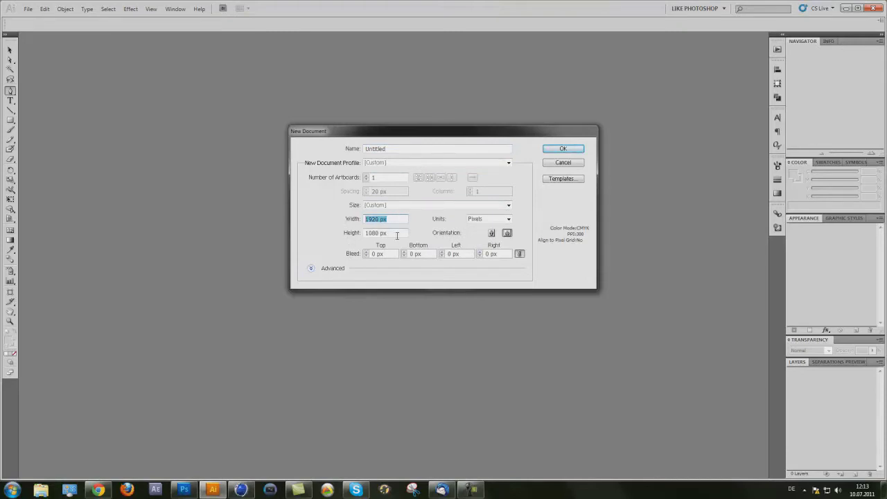
drag(397, 236, 348, 237)
drag(388, 218, 362, 225)
click(408, 233)
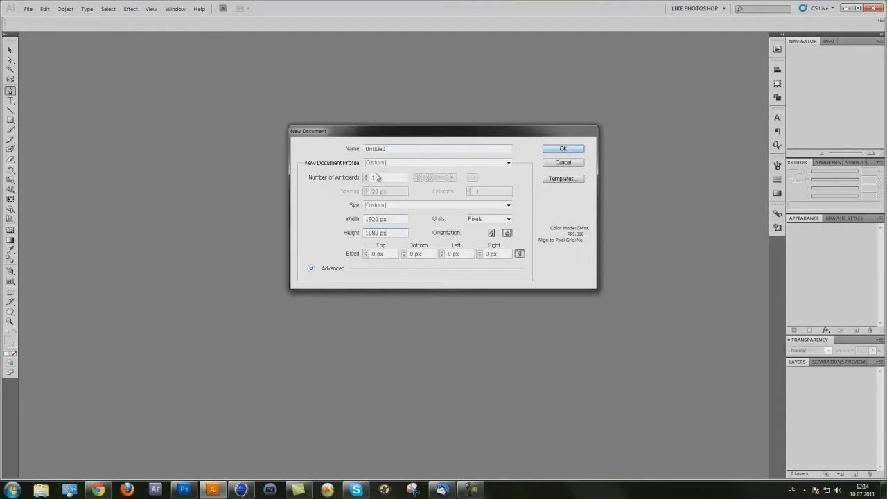
click(549, 150)
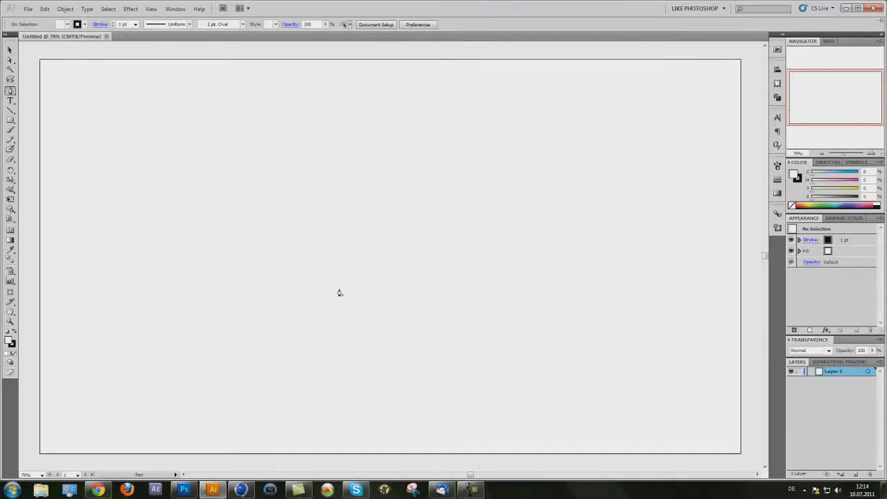
- Transfer the merged TUT lettering layer from Photoshop into the new Illustrator document
click(184, 490)
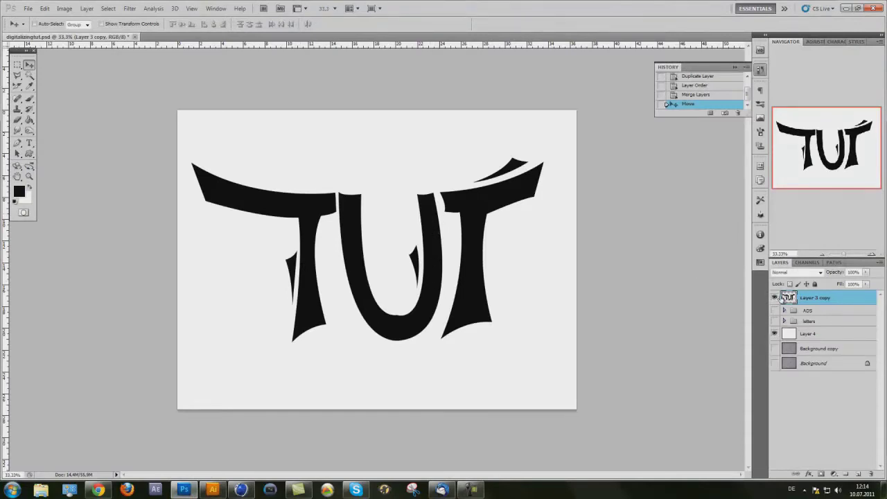
click(776, 299)
click(775, 298)
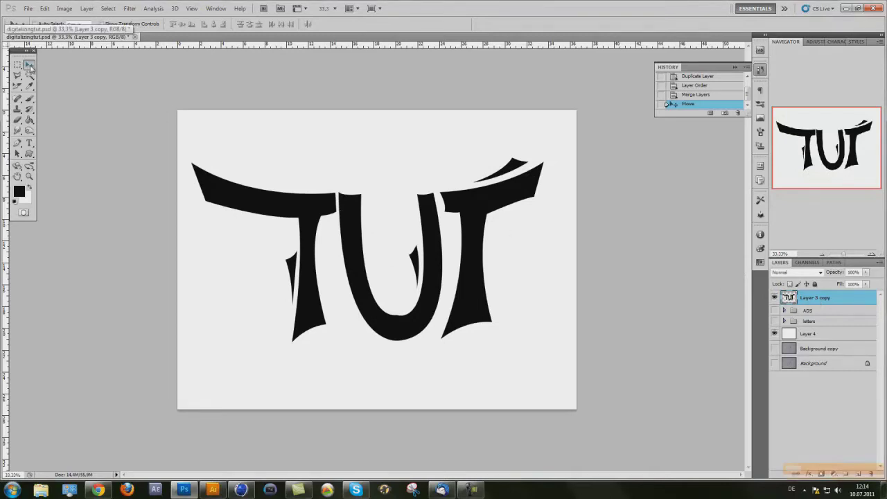
drag(431, 154, 182, 497)
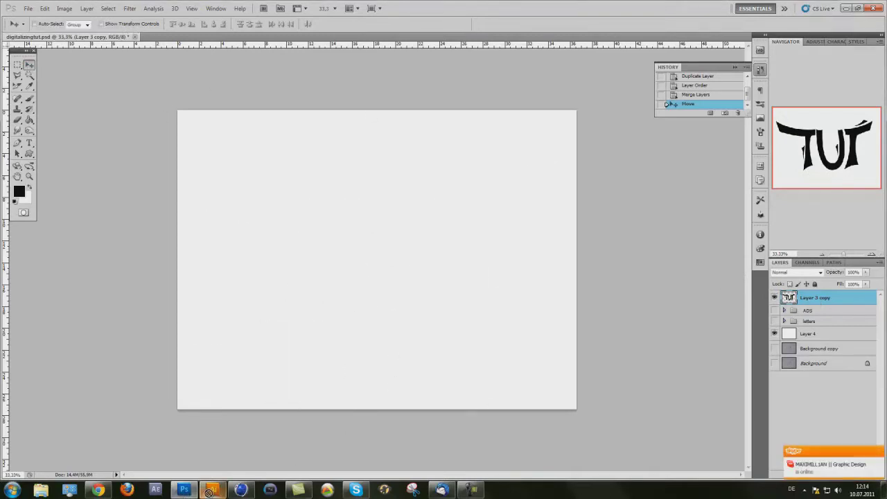
click(213, 490)
key(ctrl+v)
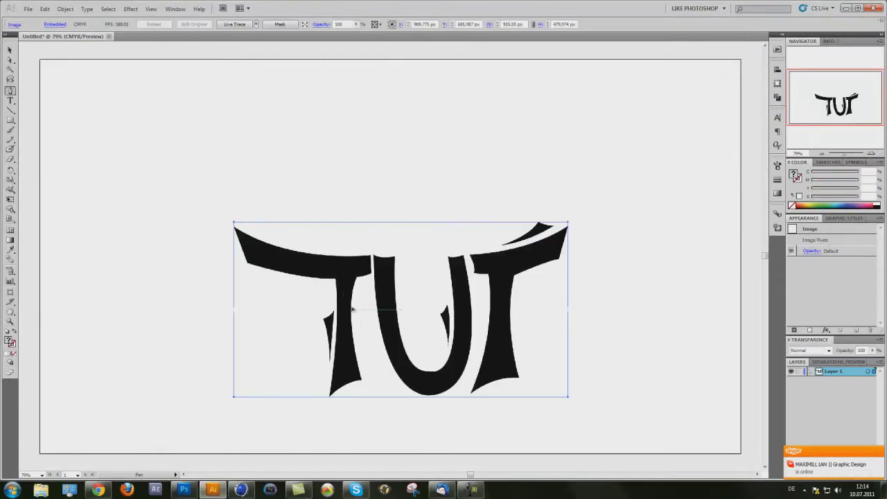
- Enlarge the lettering image proportionally to about 1302 × 683 px and position it near the middle of the artboard
drag(353, 309, 341, 287)
key(ctrl+z)
click(11, 50)
drag(306, 278, 305, 246)
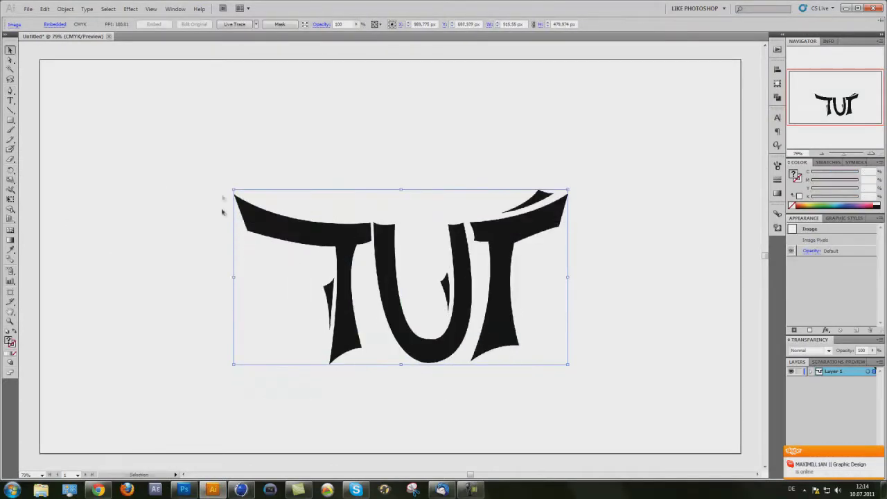
drag(234, 188, 94, 152)
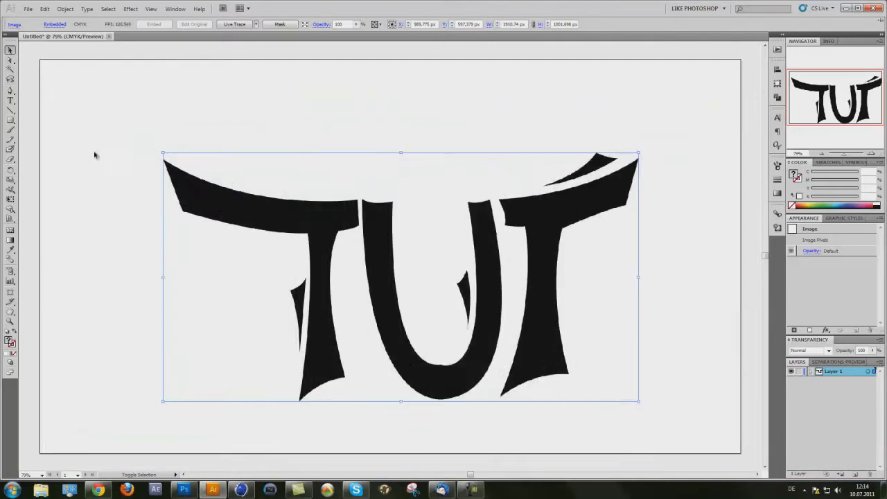
mouse_move(338, 192)
mouse_down()
mouse_move(367, 232)
mouse_move(371, 224)
mouse_move(346, 194)
mouse_up()
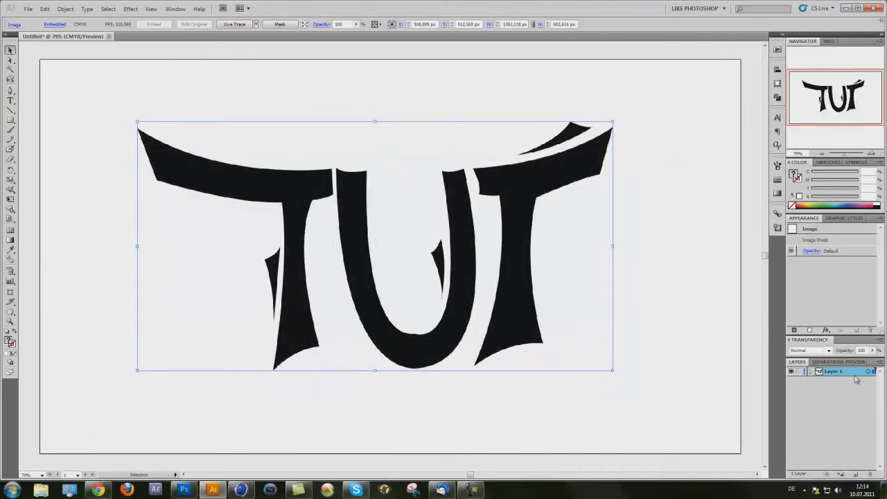
- Add a new layer above the lettering and set up the Pen tool with no fill and a black stroke
click(857, 474)
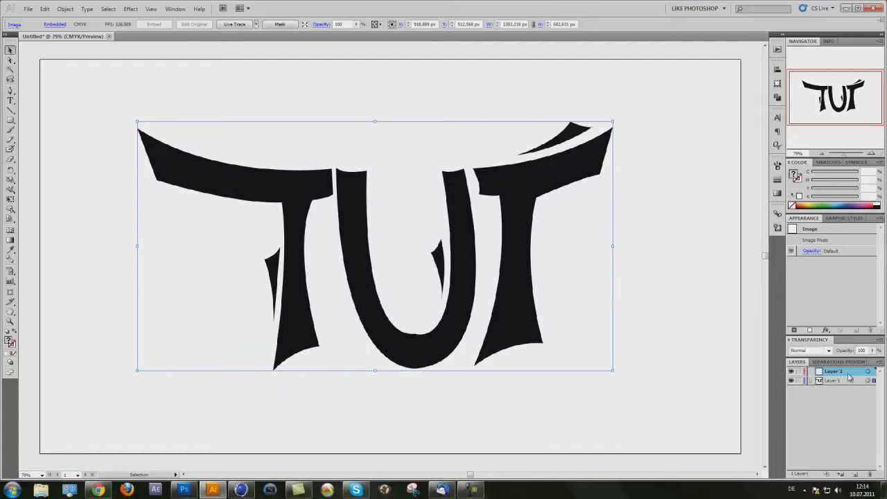
click(866, 372)
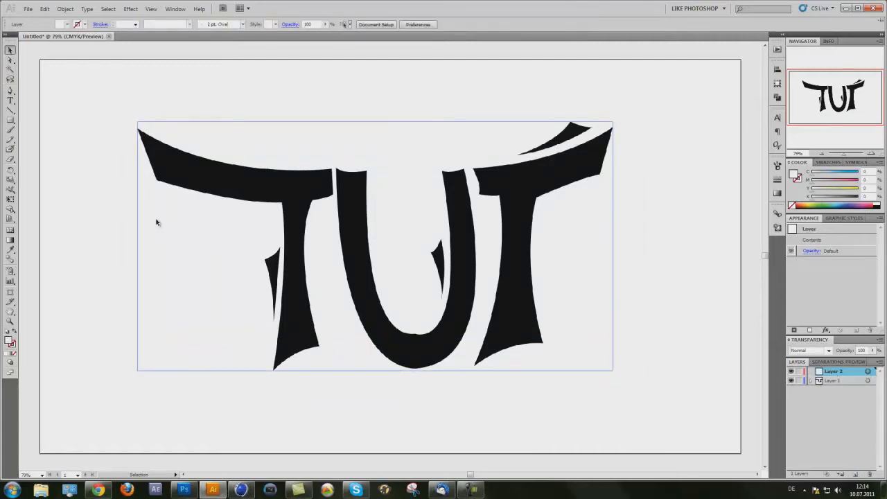
click(10, 91)
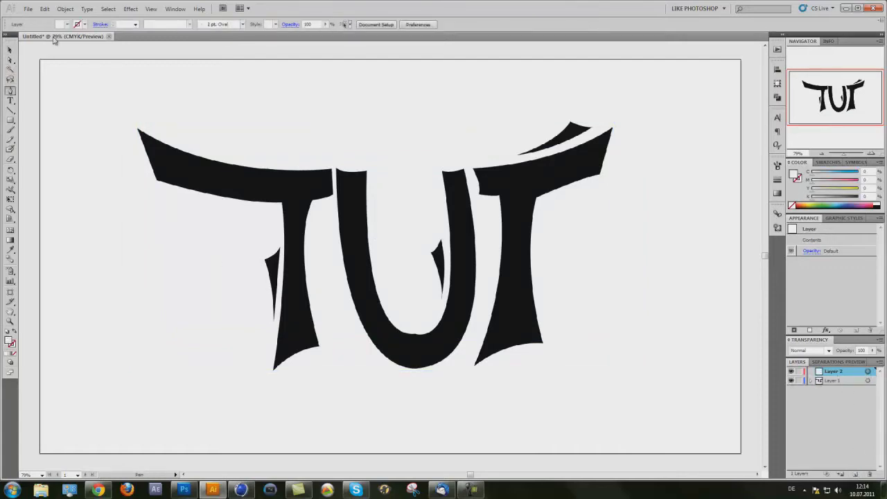
click(84, 25)
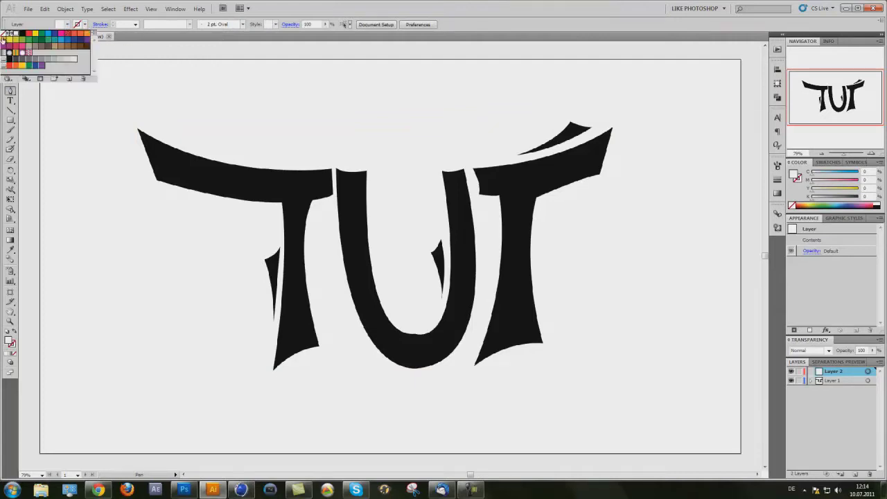
click(4, 34)
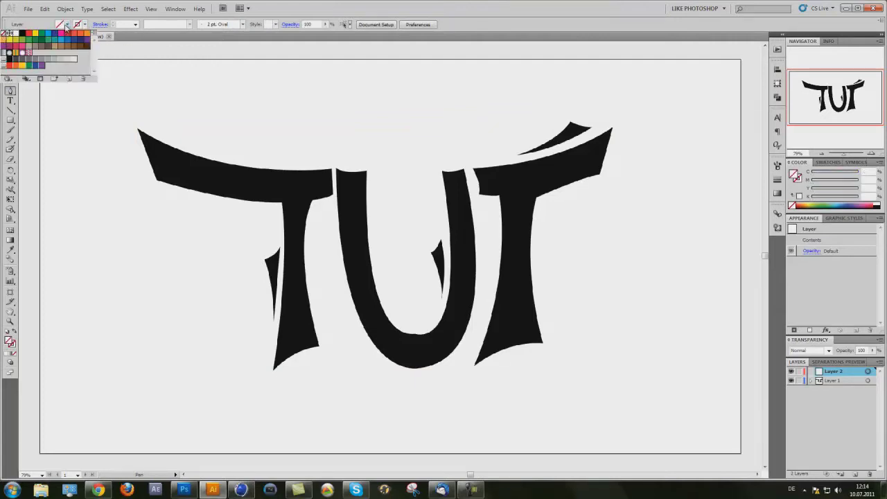
click(67, 26)
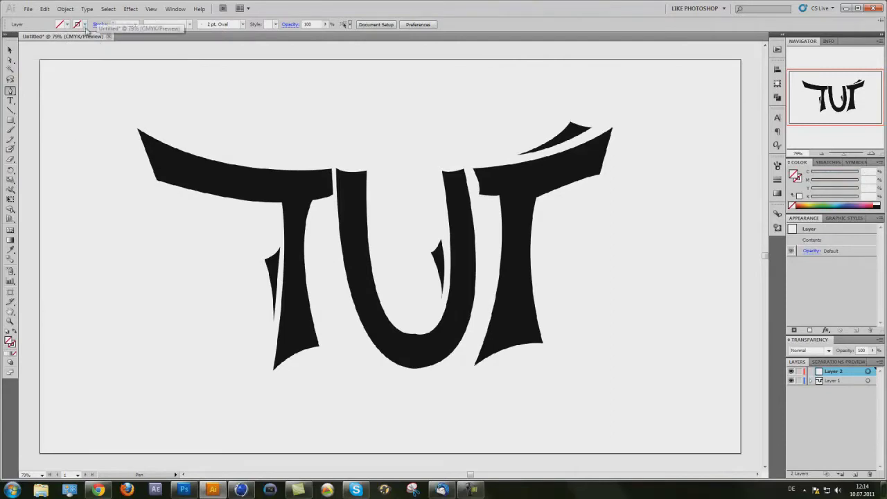
click(85, 25)
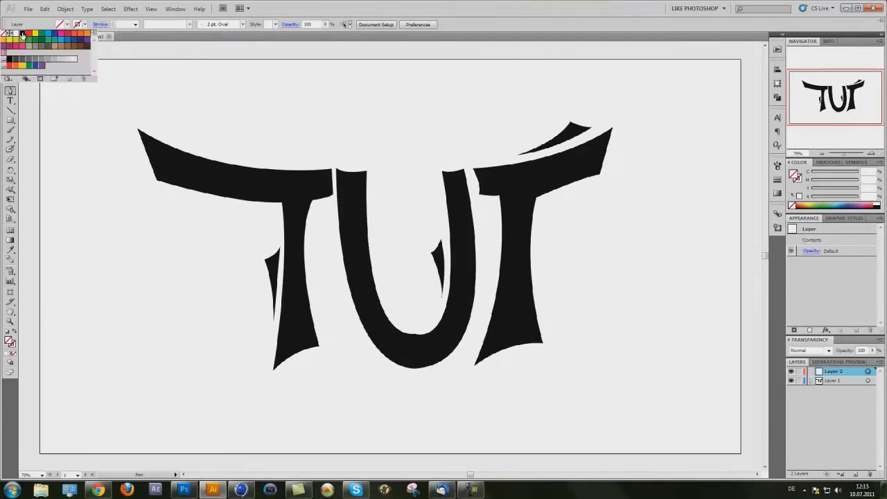
click(22, 33)
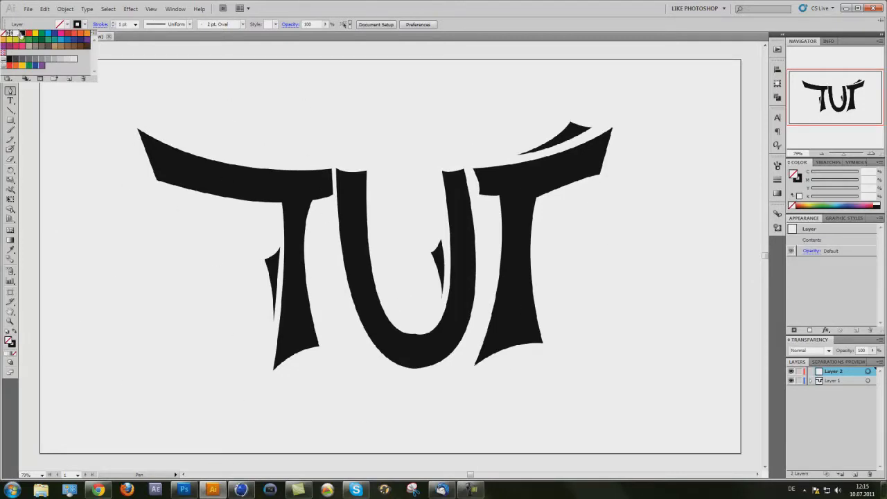
click(86, 25)
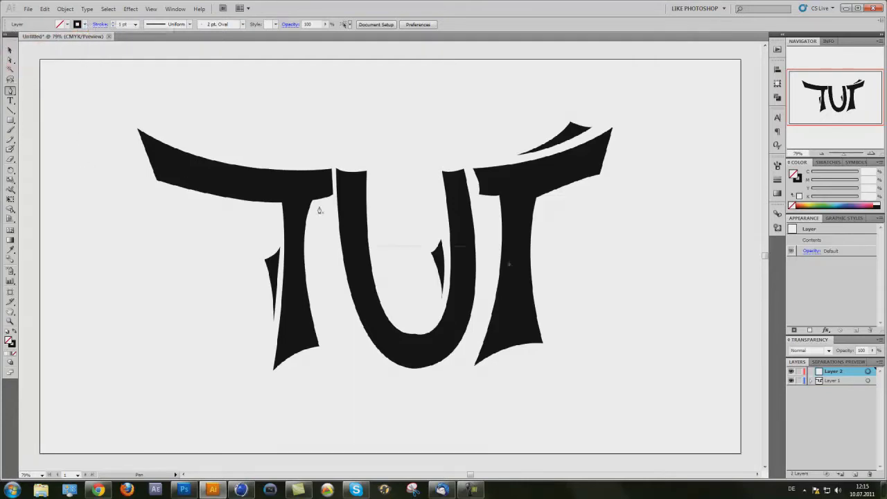
- Trace the first T with the Pen tool from its upper-left tip along the crossbar's underside, down the stem's left edge and across the foot
ctrl+click(139, 130)
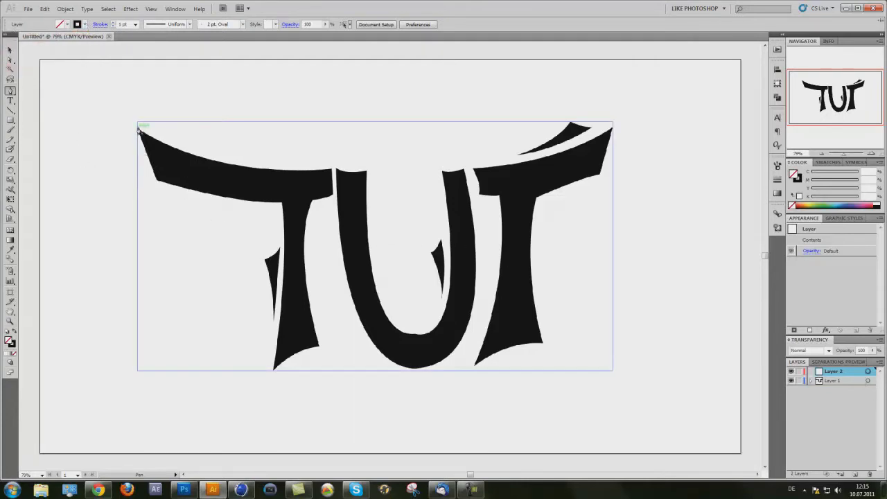
click(139, 130)
click(157, 181)
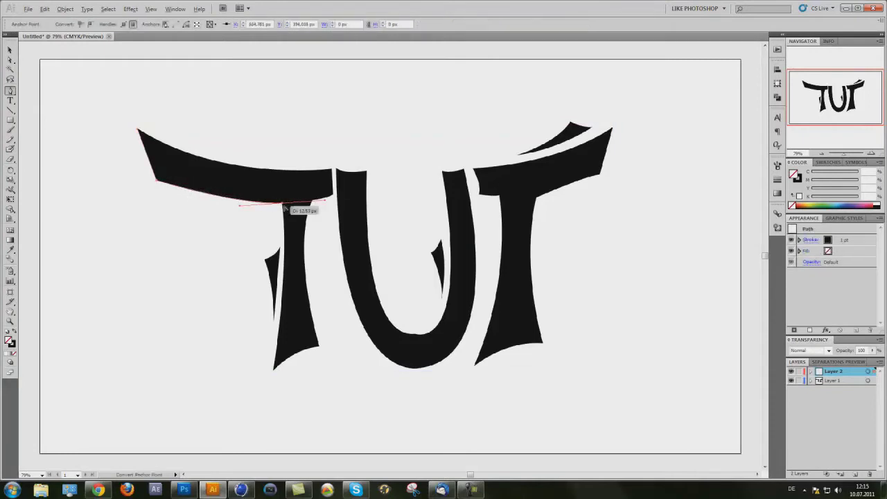
drag(282, 203, 326, 202)
drag(273, 368, 257, 447)
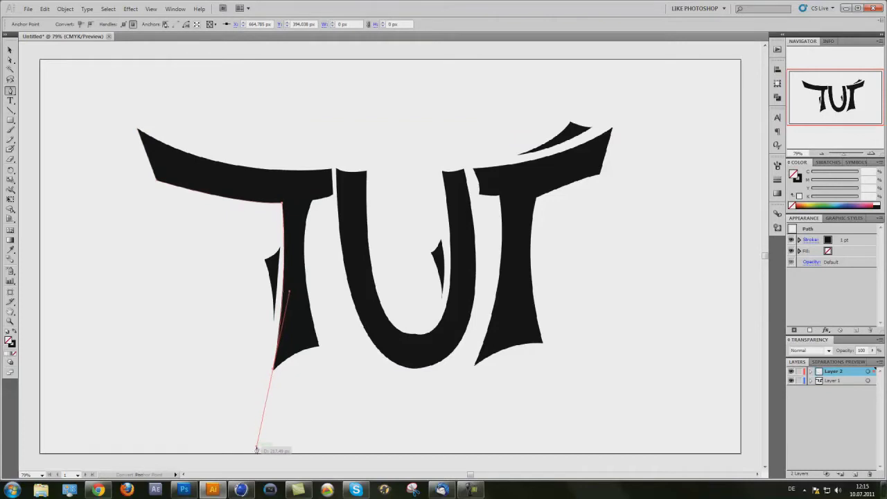
click(273, 369)
drag(320, 347, 346, 345)
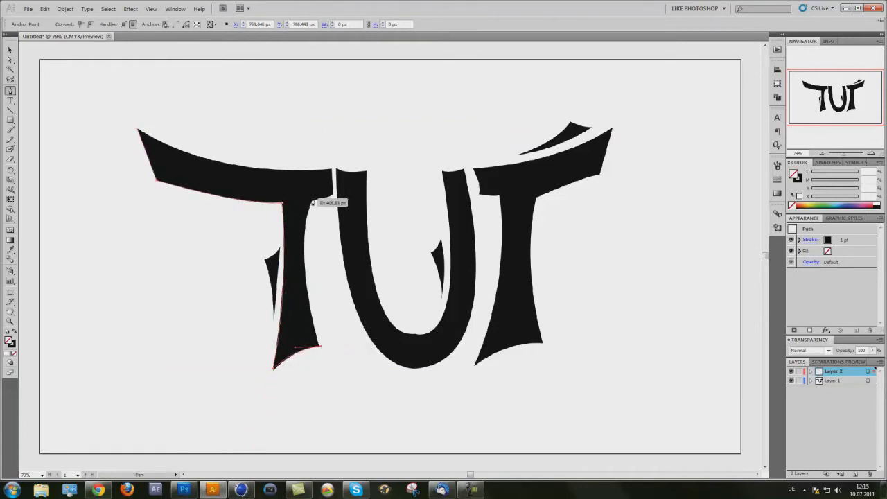
- Continue the first T's outline up the stem's right edge and around the short right end of the crossbar
drag(312, 200, 339, 158)
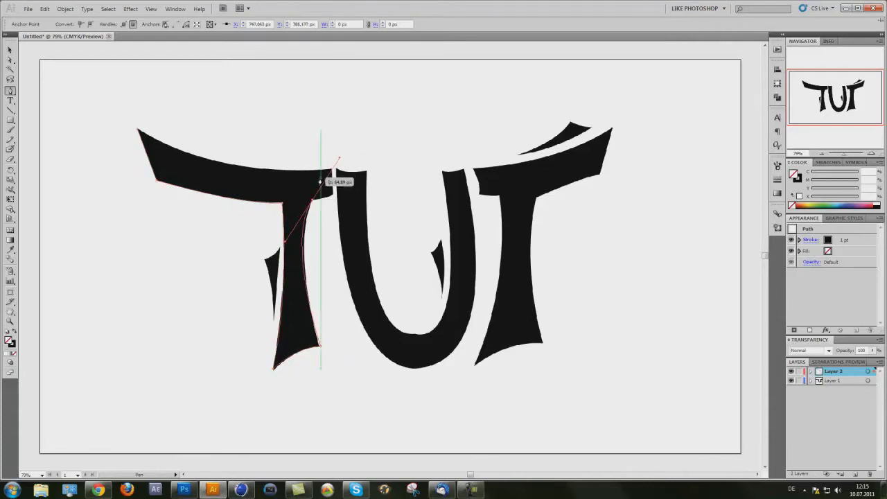
click(313, 200)
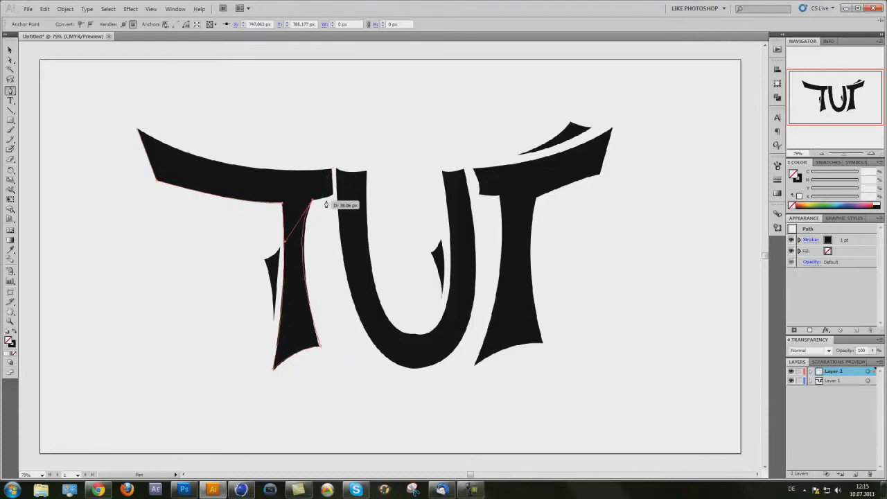
click(337, 193)
drag(337, 194, 311, 170)
click(334, 195)
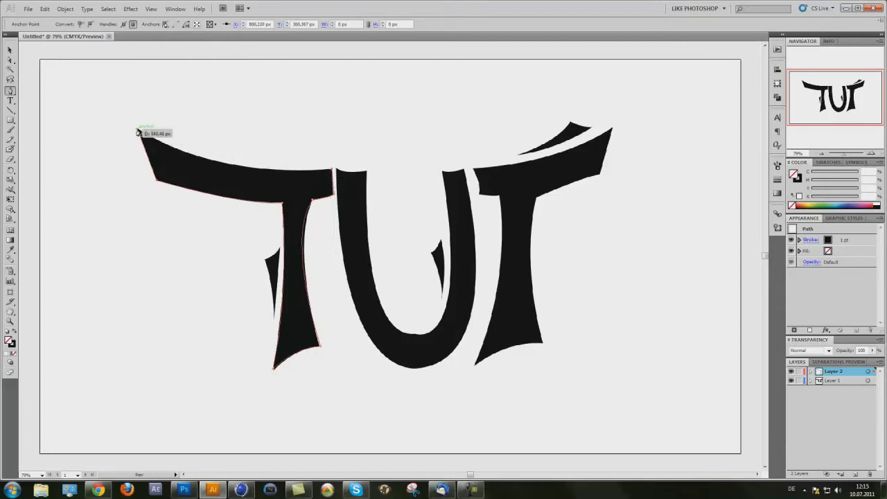
- Close the first T's outline at its upper-left tip with a curve that follows the crossbar's upper edge
drag(137, 129, 12, 93)
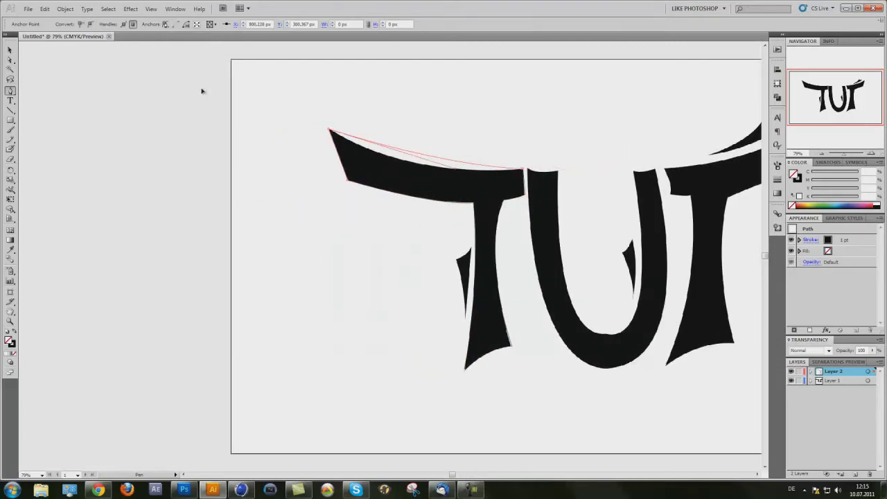
drag(235, 77, 238, 75)
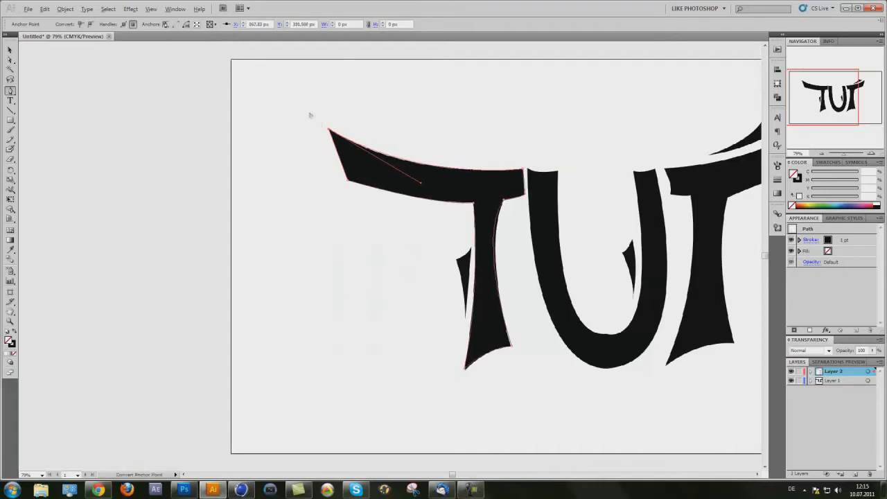
click(328, 131)
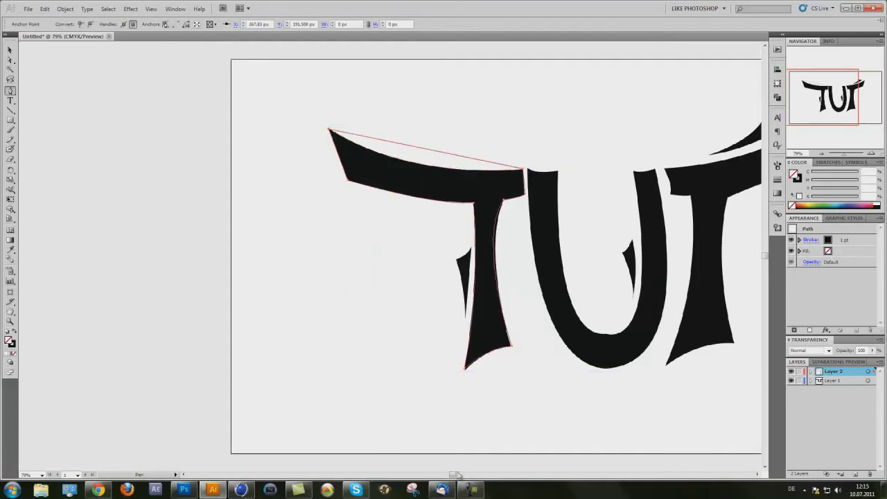
drag(459, 477, 469, 476)
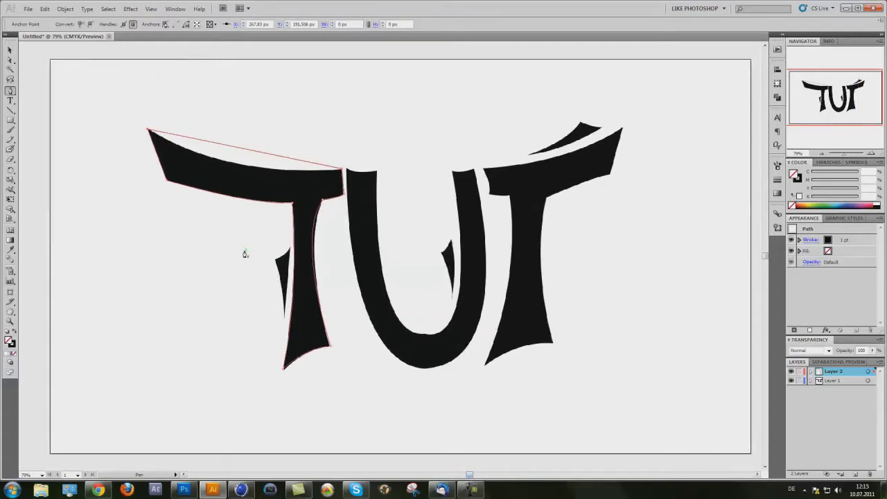
key(ctrl+z)
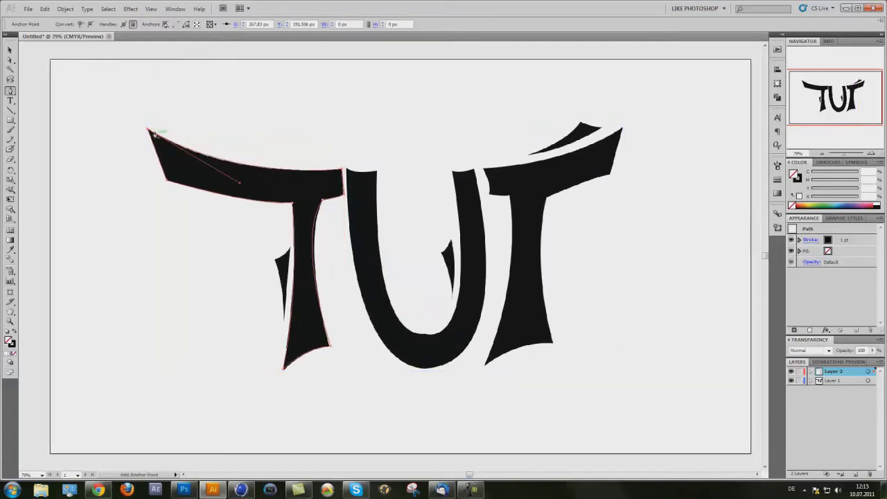
alt+click(149, 130)
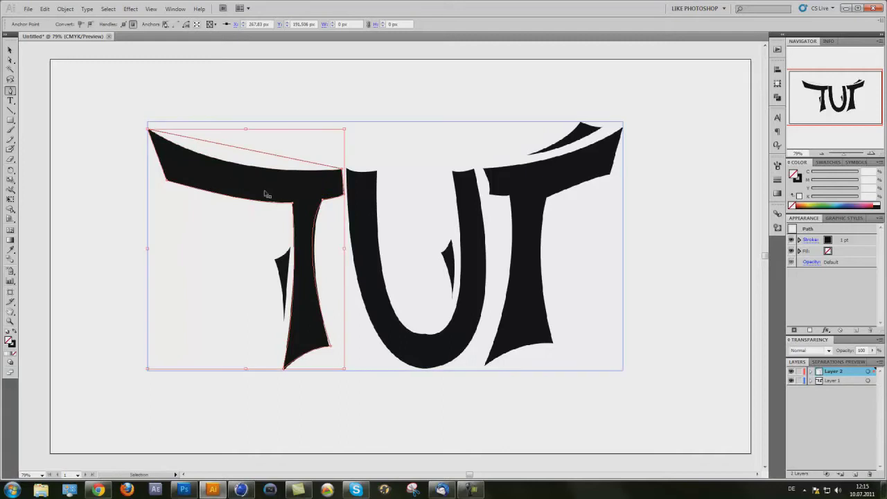
key(ctrl+z)
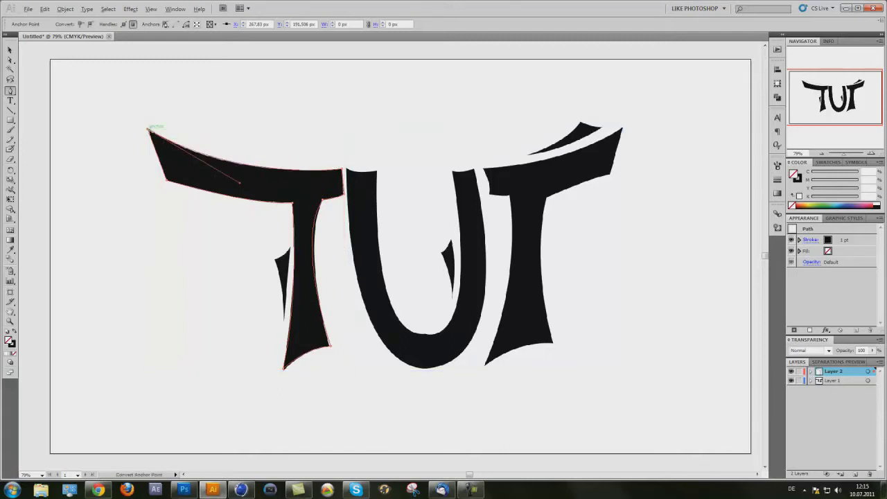
click(149, 129)
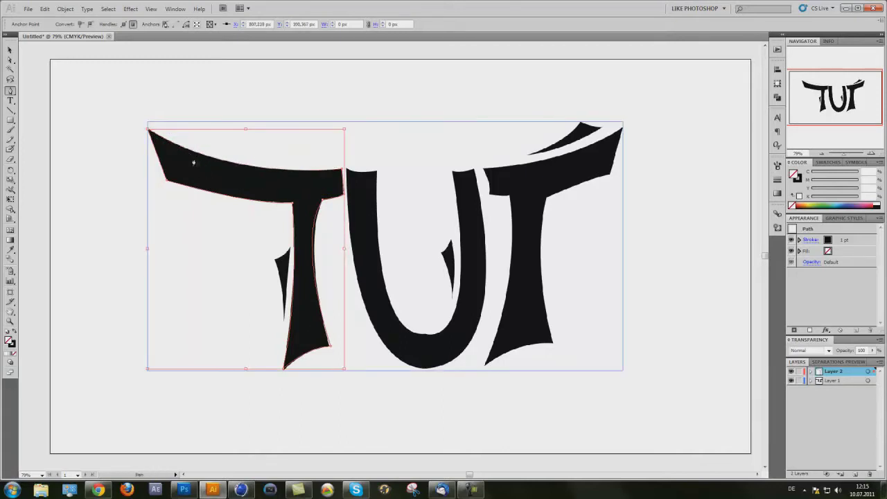
drag(149, 129, 78, 79)
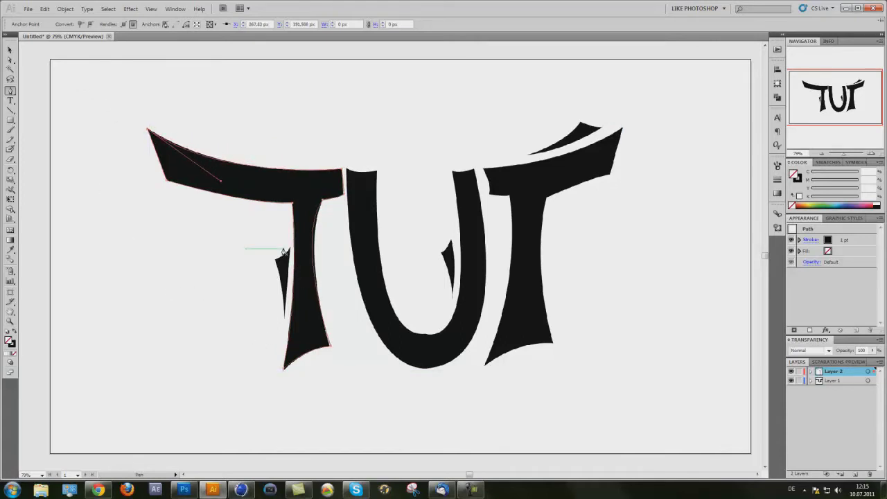
- Trace the small shard beside the first T's stem as a separate closed path with curved edges
drag(291, 247, 267, 236)
key(super)
key(super)
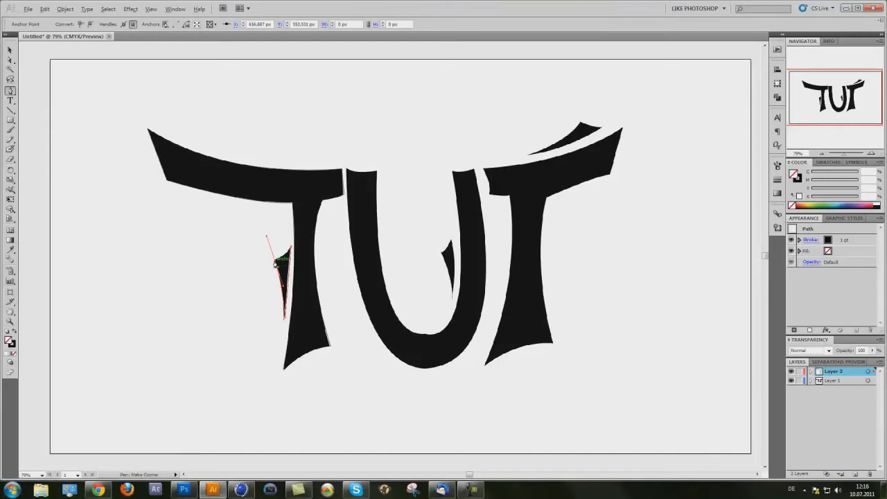
click(274, 262)
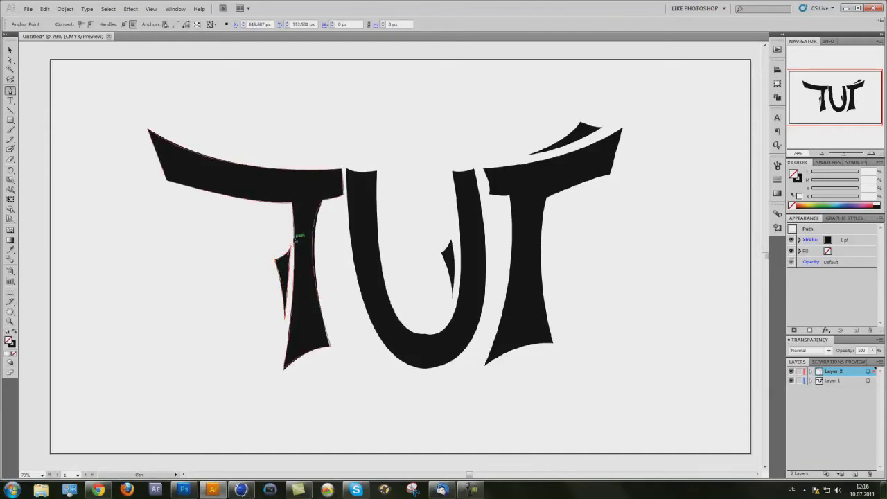
click(345, 169)
key(ctrl+z)
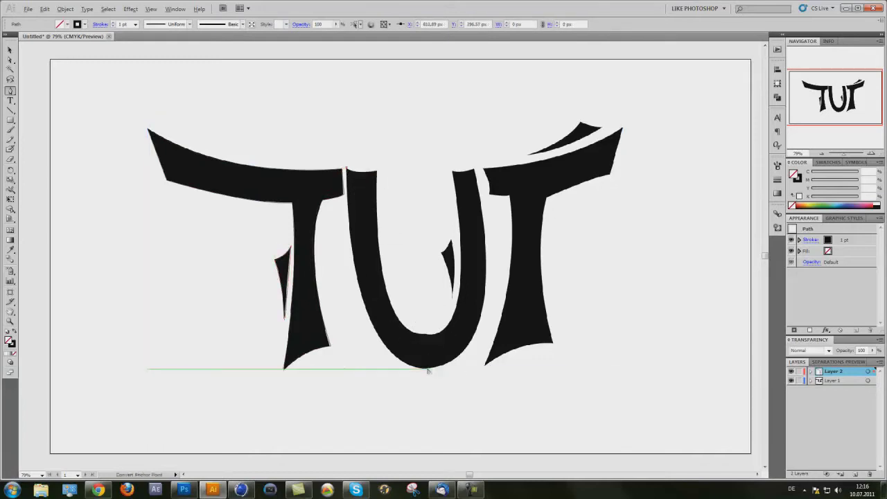
click(432, 271)
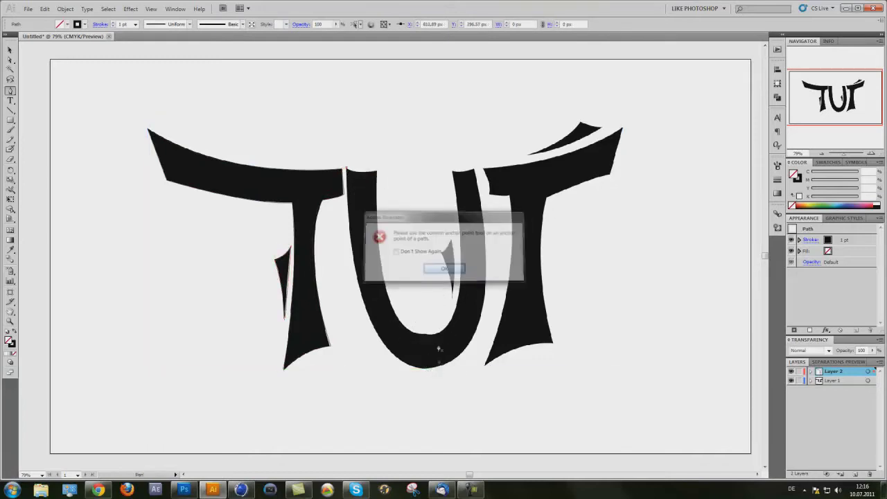
drag(425, 369, 491, 368)
key(ctrl+z)
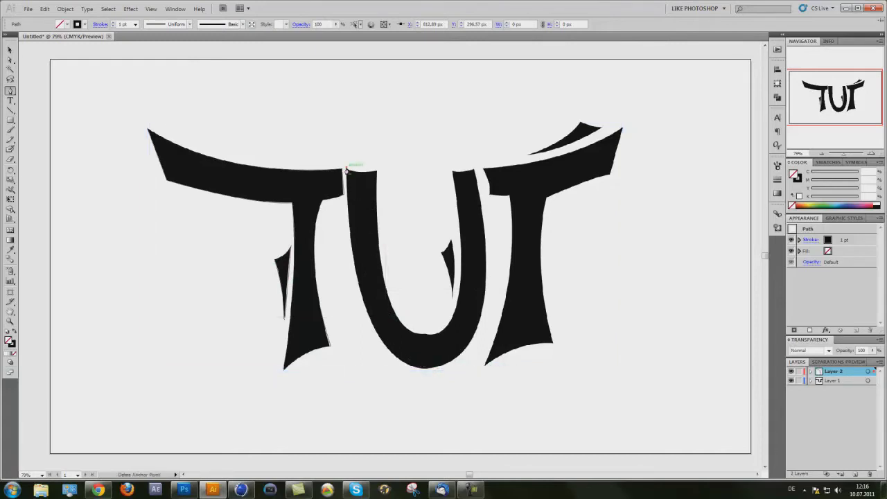
- Trace the U's outer edge from its upper-left corner around the bottom curve to the upper-right corner
click(347, 170)
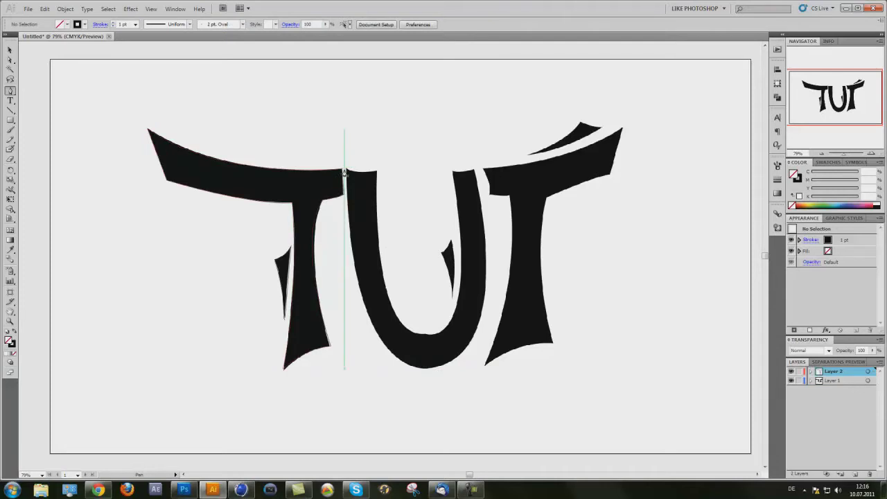
click(387, 223)
drag(428, 369, 505, 371)
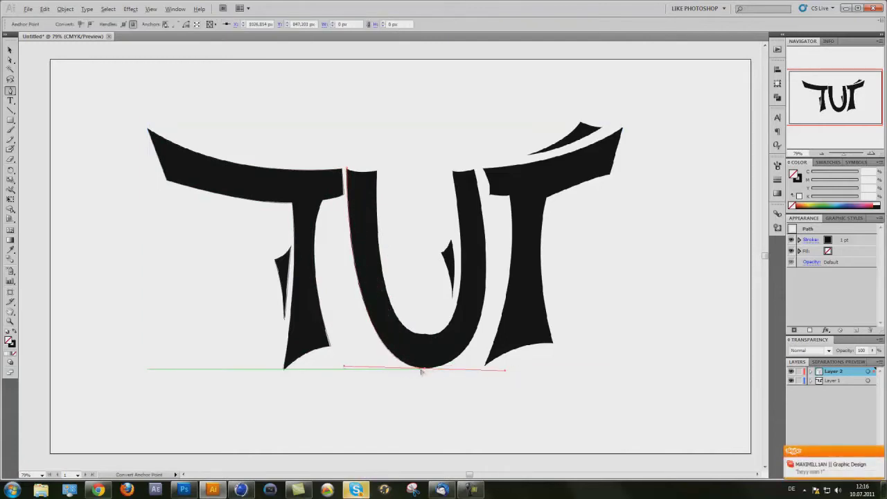
alt+click(423, 367)
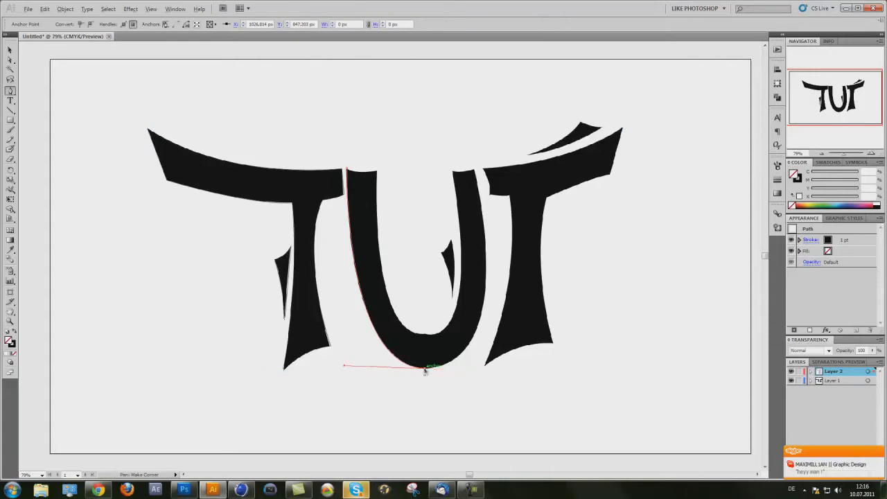
click(473, 168)
drag(473, 168, 431, 104)
scroll(458, 312, down, 3)
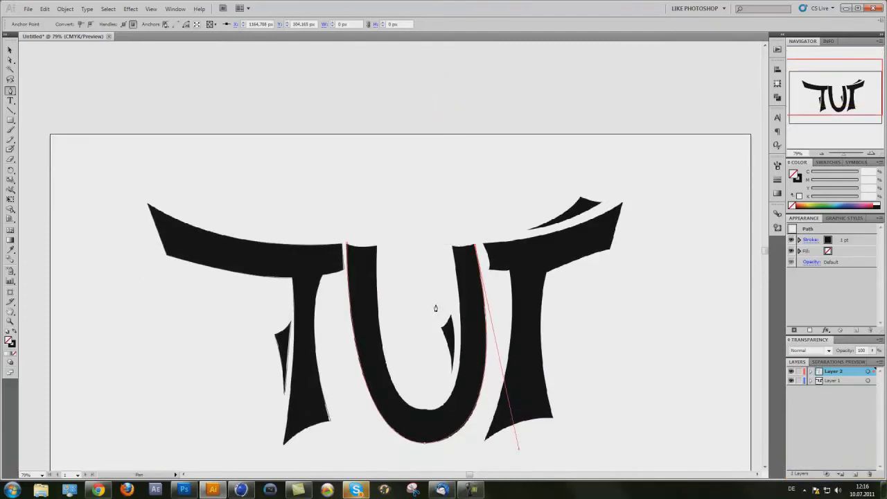
- Continue the U's outline across the right arm's upper end and down its inner edge to the bottom of the inner curve
drag(468, 248, 443, 243)
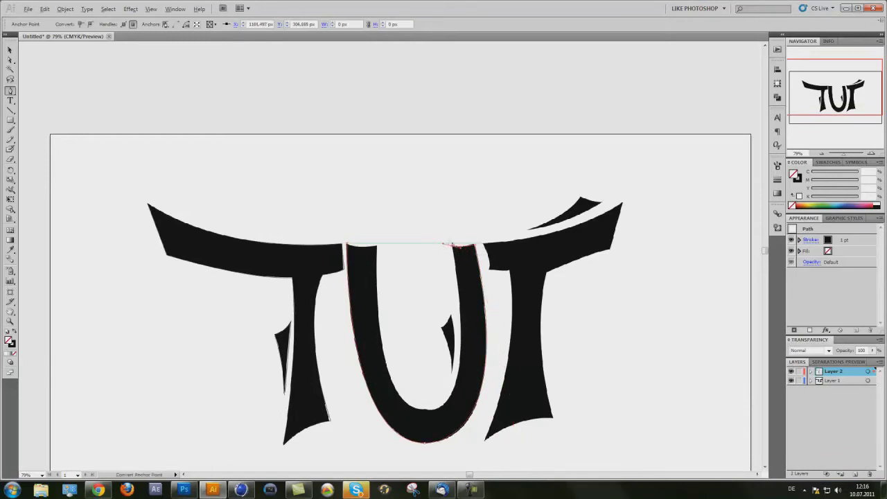
click(453, 246)
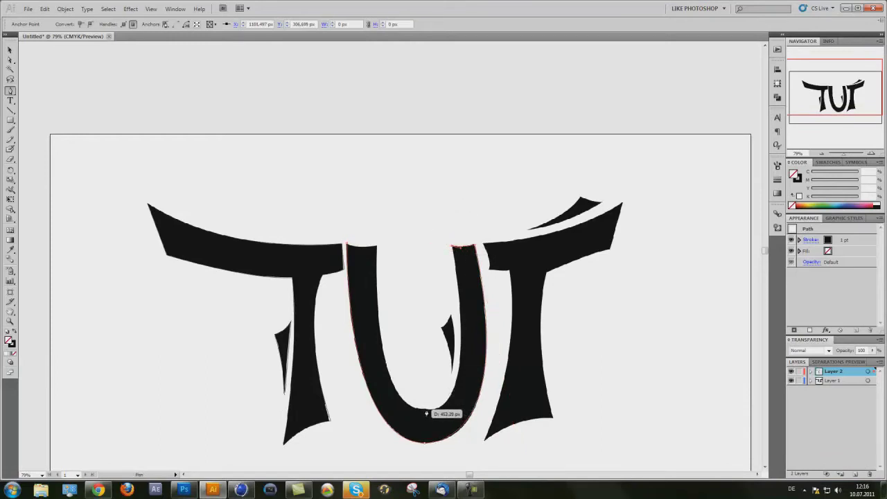
drag(426, 410, 367, 410)
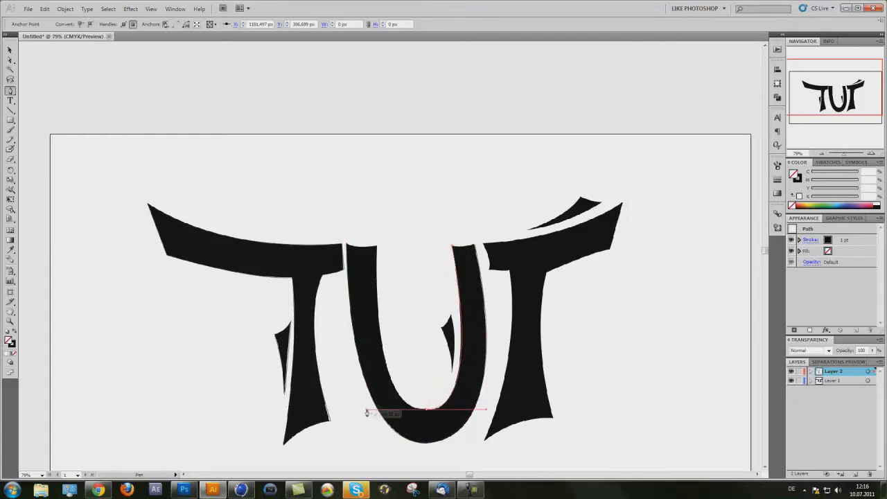
click(427, 414)
click(448, 268)
click(427, 410)
key(ctrl+z)
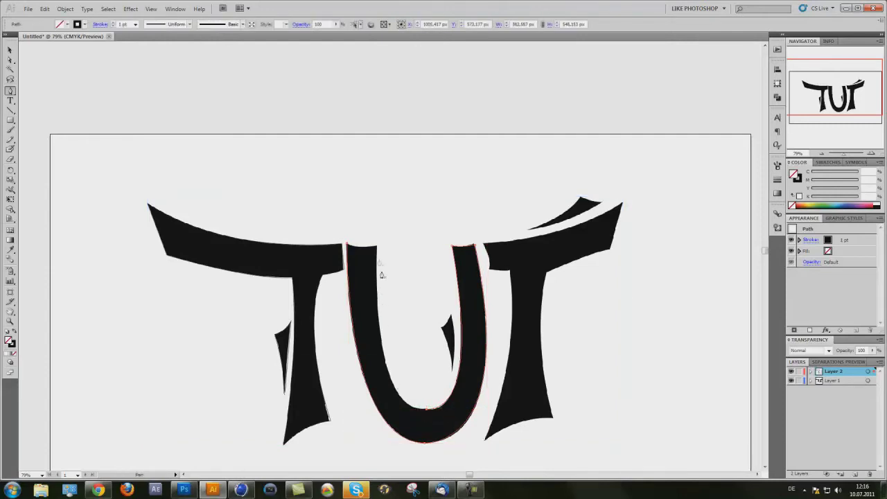
- Trace the inner edge of the U's left arm and close the outline with a slight curve across that arm's upper end
drag(376, 245, 376, 190)
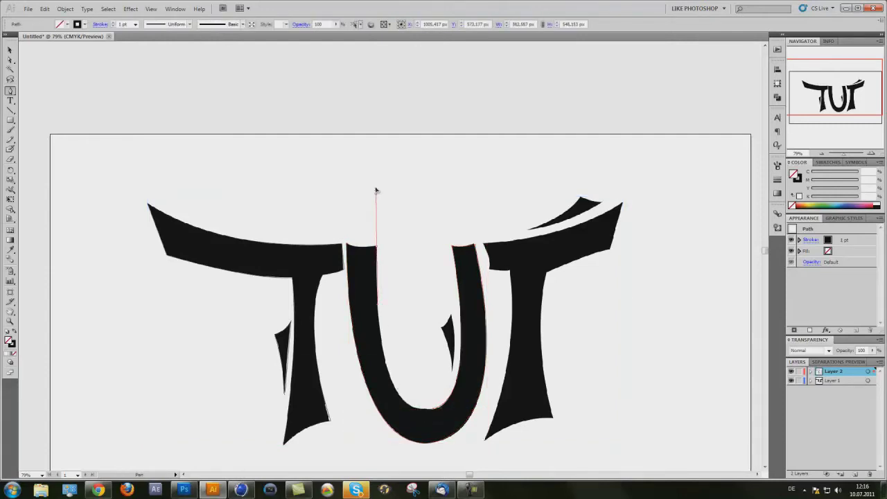
key(ctrl+z)
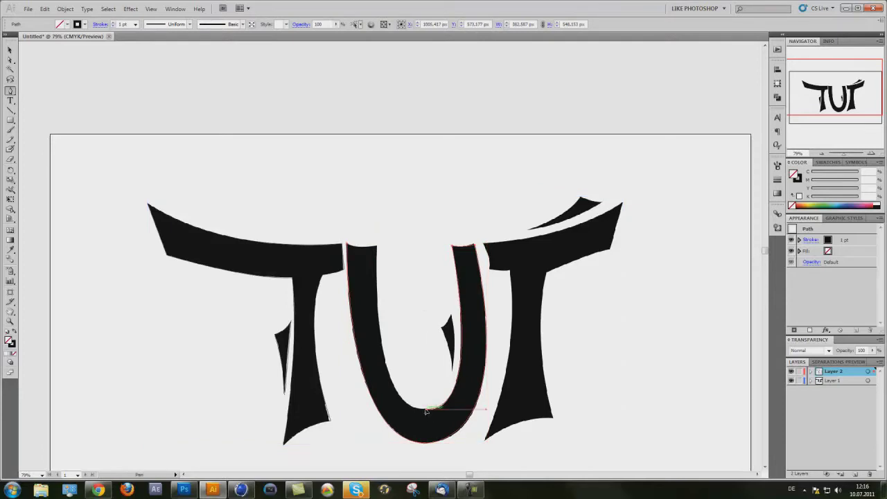
ctrl+drag(426, 411, 380, 71)
alt+click(378, 248)
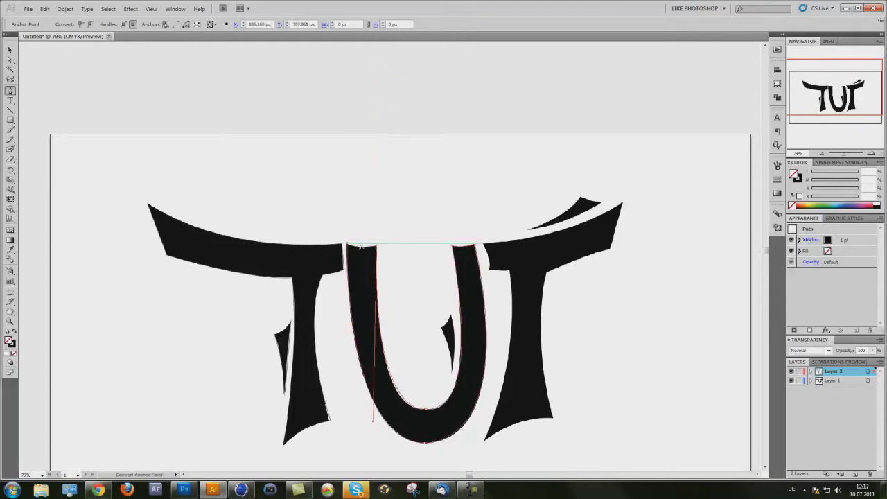
drag(348, 244, 338, 240)
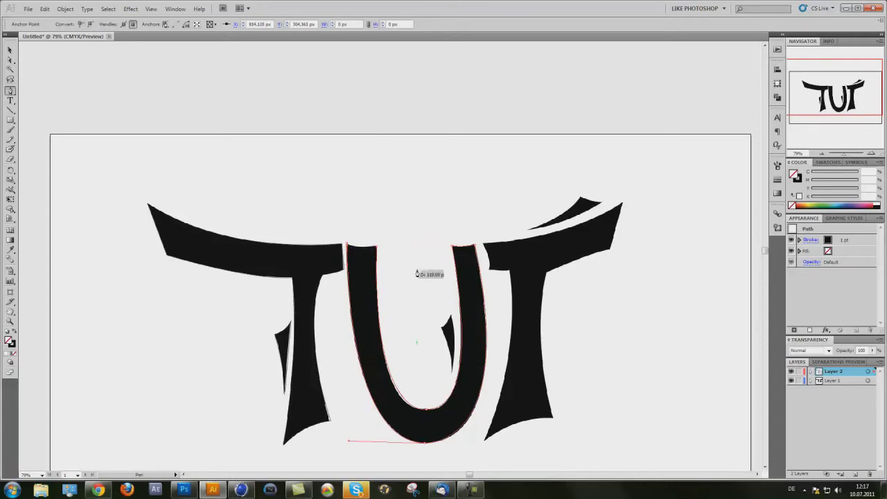
ctrl+click(355, 253)
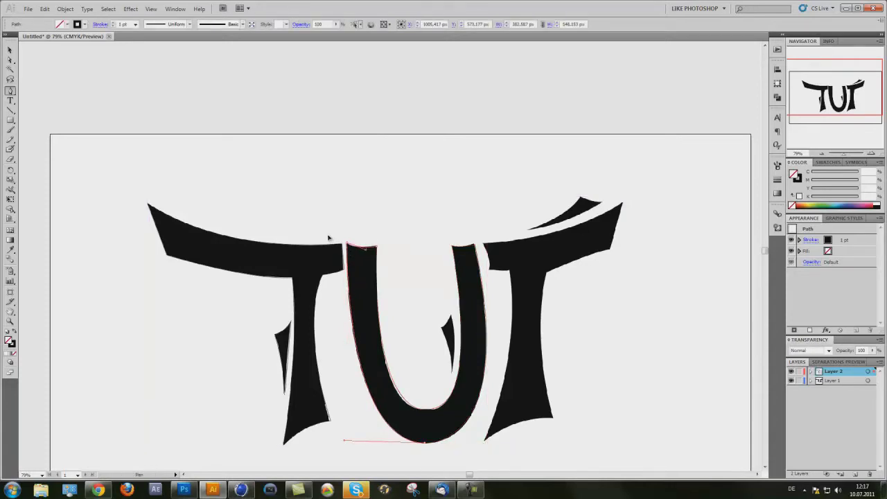
drag(334, 239, 335, 238)
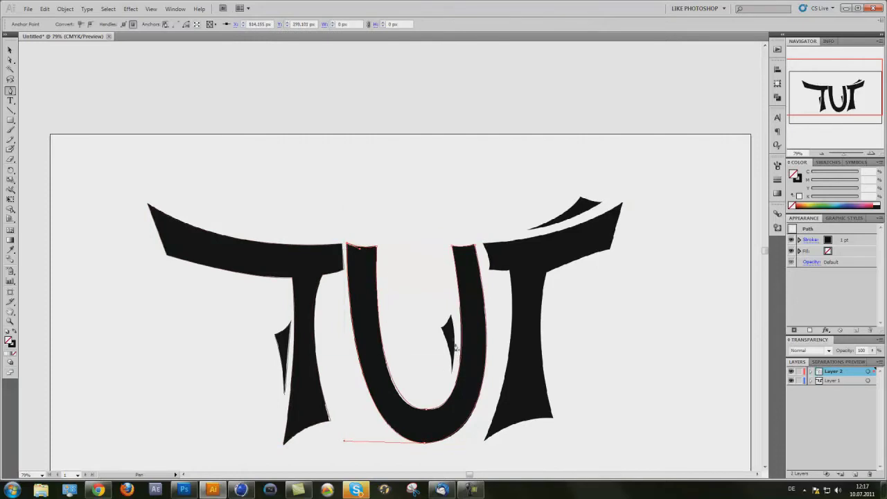
- Trace the small shard inside the U's right arm as a separate closed path with curved edges
click(452, 316)
drag(442, 327, 451, 382)
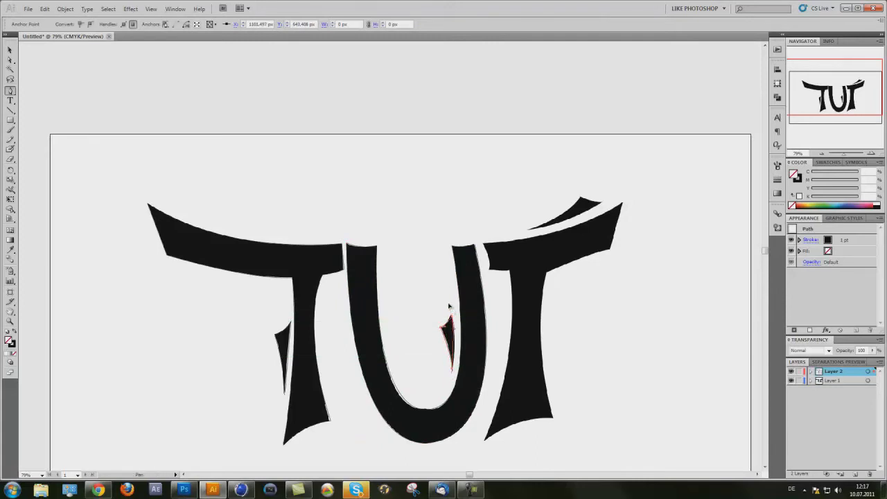
drag(448, 305, 448, 304)
- Start the second T's outline along the crossbar's curved upper edge to its outer tip and down the slanted end
click(483, 247)
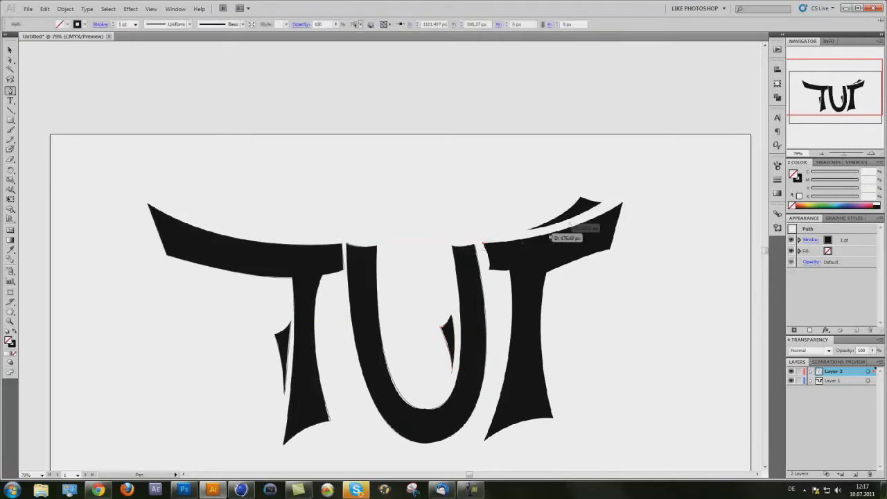
click(626, 200)
drag(630, 196, 692, 162)
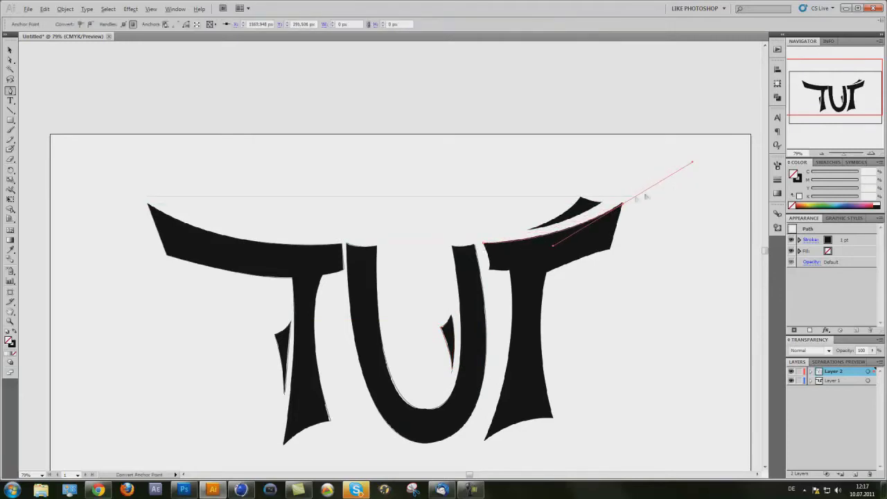
click(622, 217)
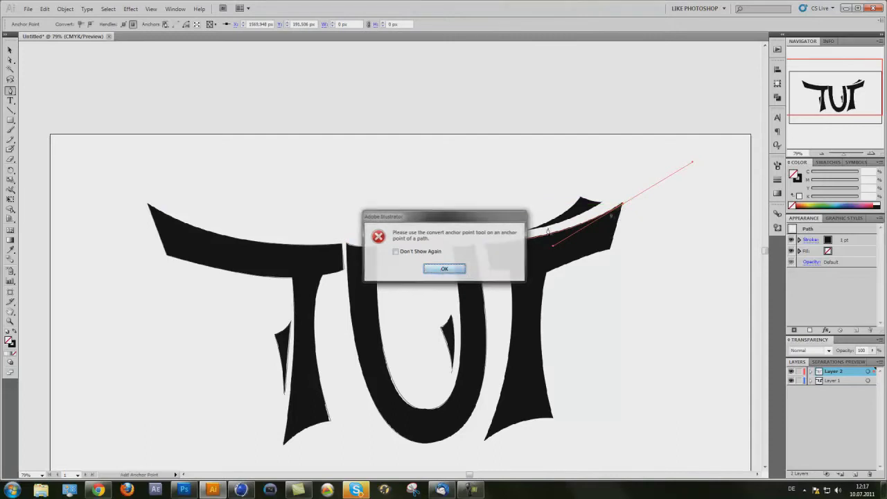
click(442, 270)
click(622, 206)
click(612, 250)
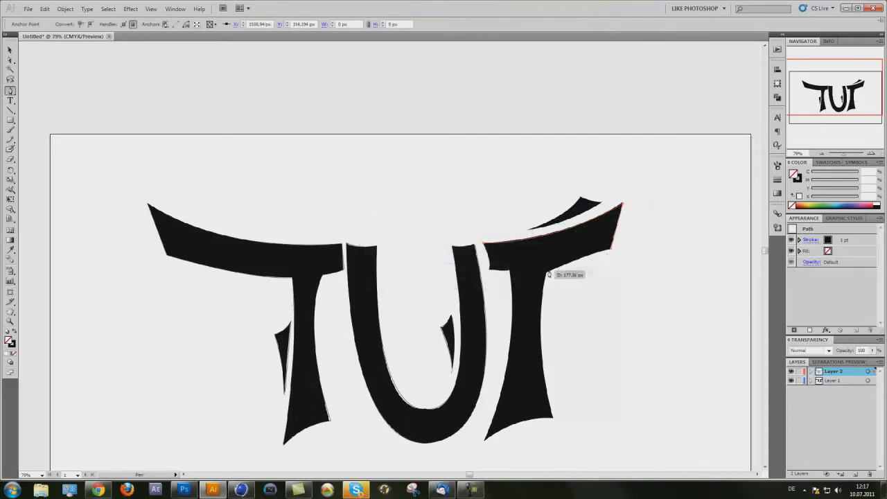
- Continue the second T's outline along the crossbar's underside, down the stem's right edge and across its curved foot to the lower-left tip
click(547, 274)
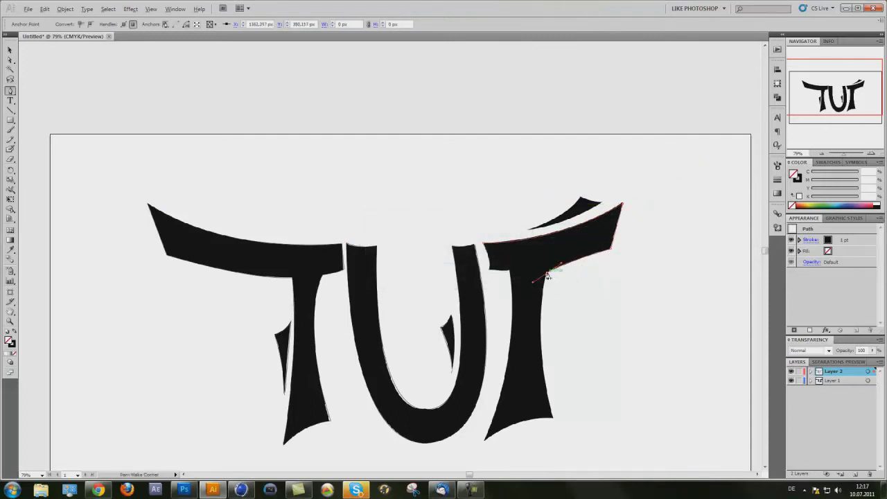
drag(553, 418, 577, 354)
click(555, 258)
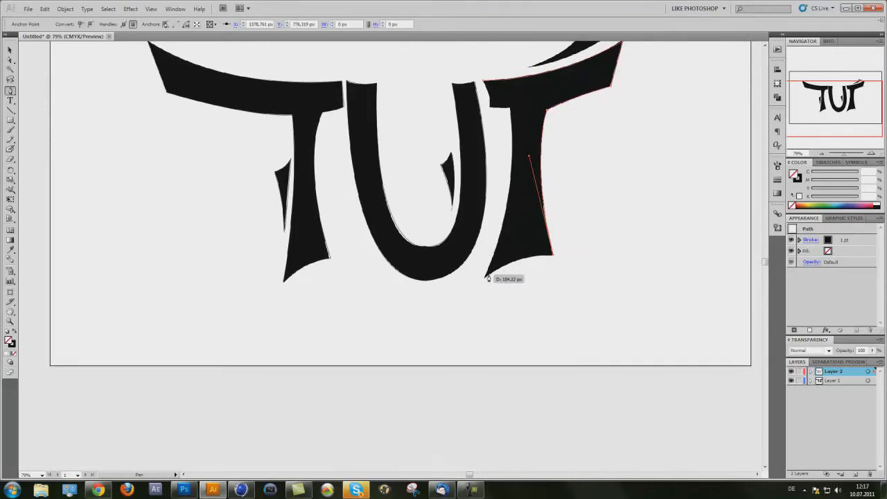
drag(484, 276, 460, 302)
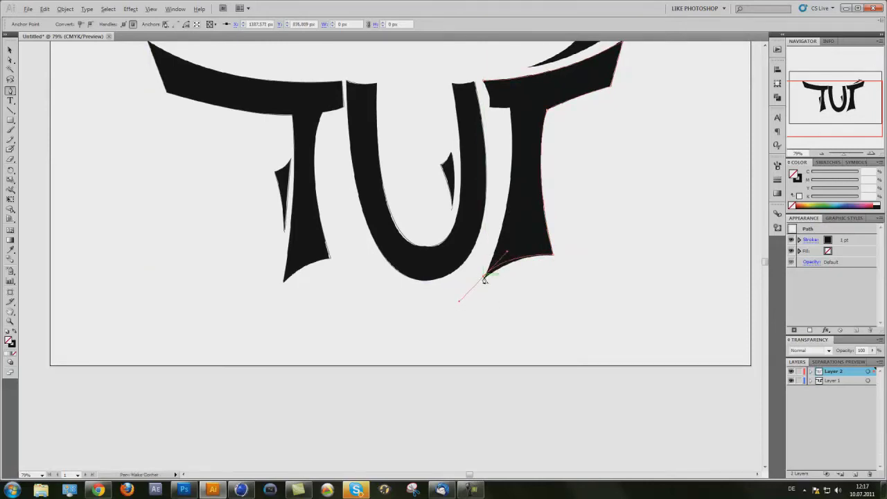
- Trace the left edge of the second T's stem up to the crossbar and close the outline around the crossbar's inner end
scroll(485, 280, up, 3)
drag(511, 185, 501, 101)
click(512, 186)
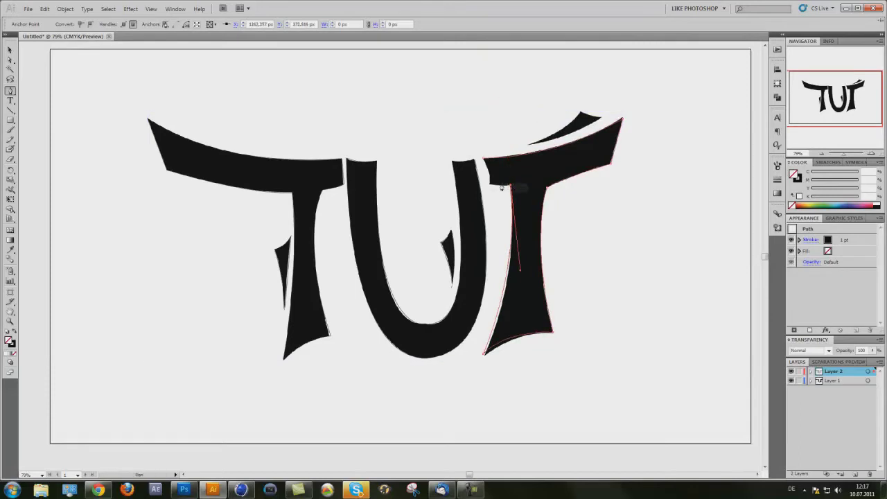
click(490, 185)
drag(490, 185, 475, 141)
click(490, 185)
key(alt)
- Trace the long shard above the second T's crossbar as a separate closed path with curved edges and a sharp inner tip
click(601, 117)
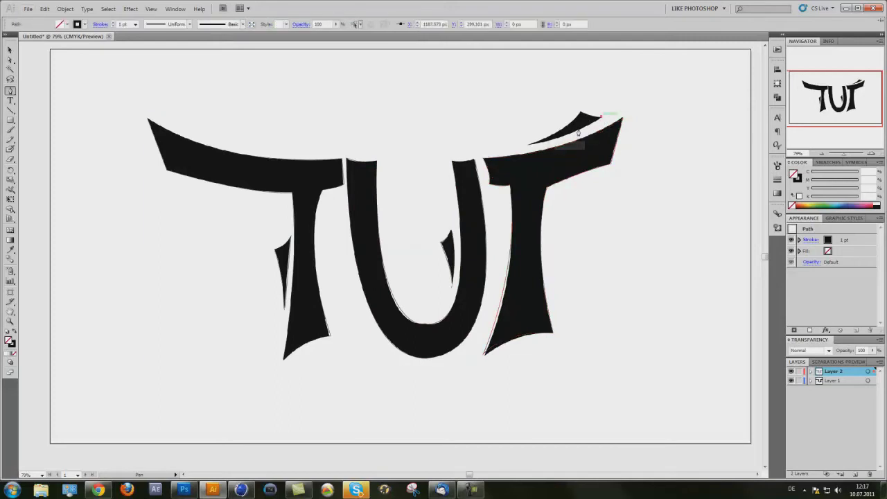
key(shift+c)
click(516, 147)
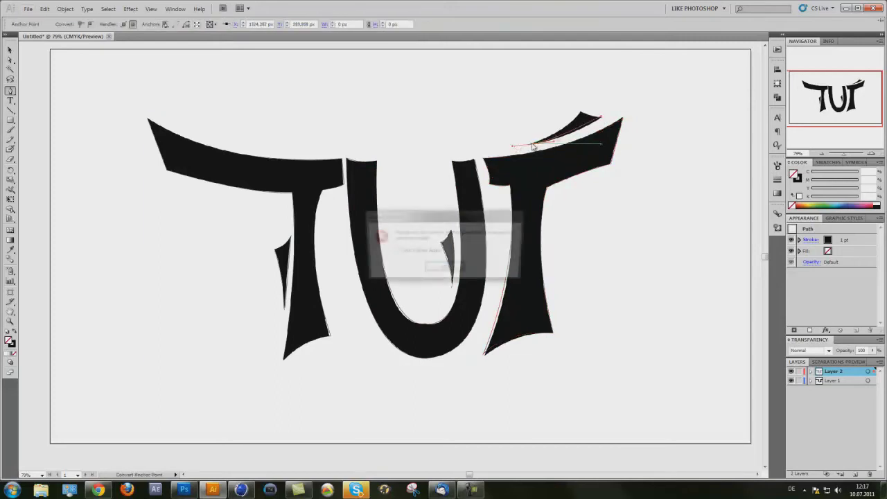
click(444, 269)
click(536, 145)
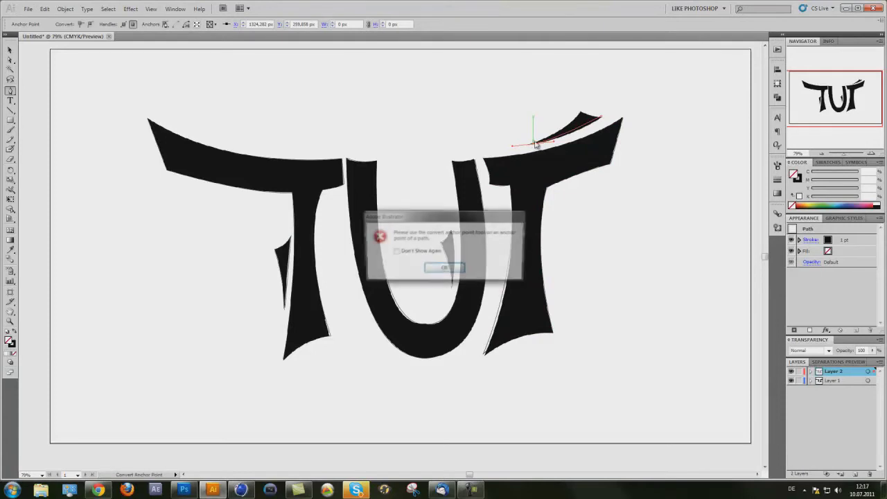
click(534, 144)
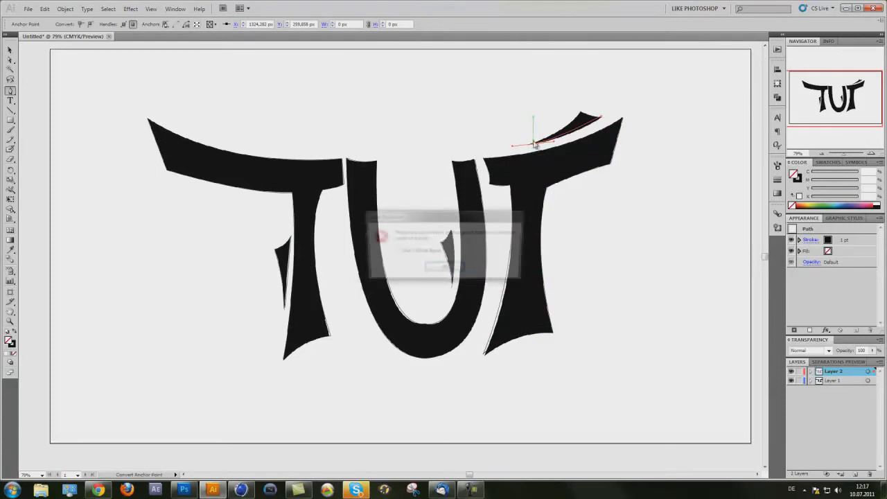
click(456, 272)
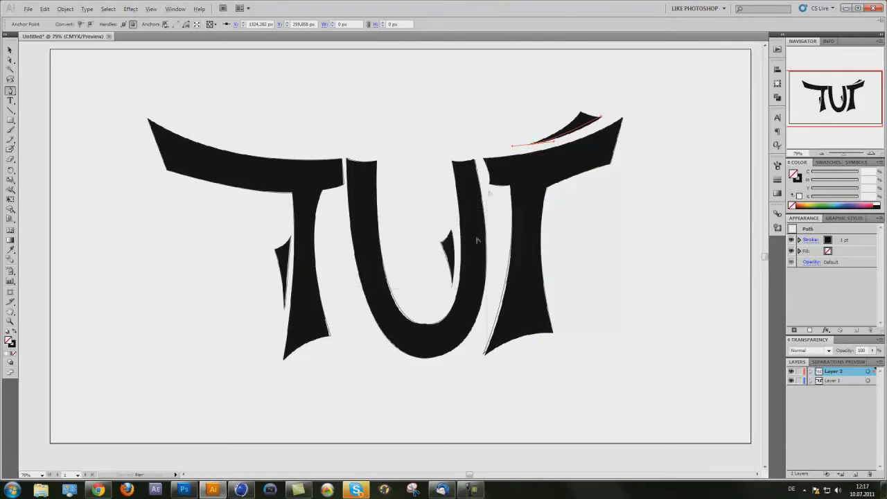
click(533, 145)
drag(570, 118, 613, 118)
- Hide Layer 1, check the traced paths by selecting the contents of Layer 2, and clear the selection
click(792, 382)
click(868, 372)
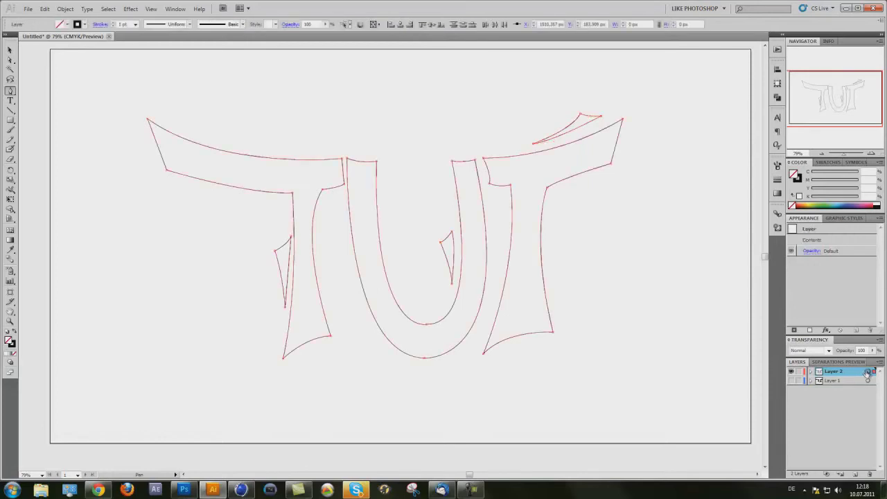
click(868, 381)
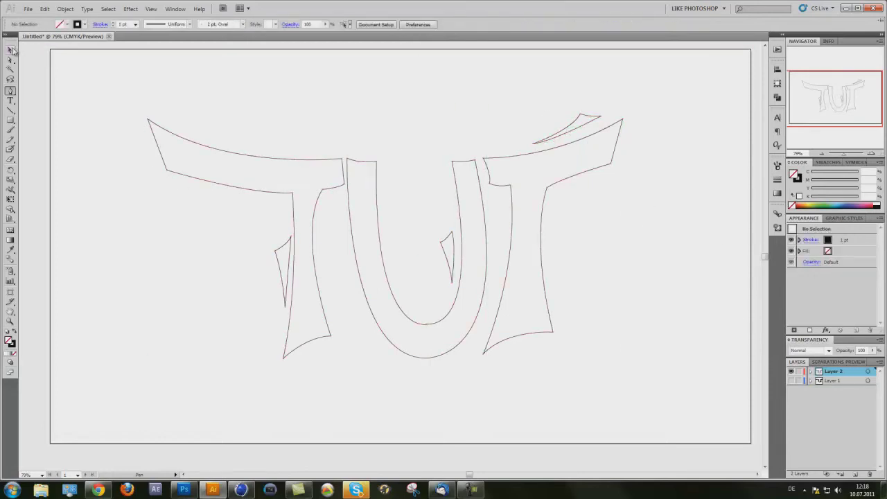
click(11, 50)
- Save the document as TuT_path.ai in the Tuts folder, replacing the existing file and using the Illustrator 8 version
click(27, 8)
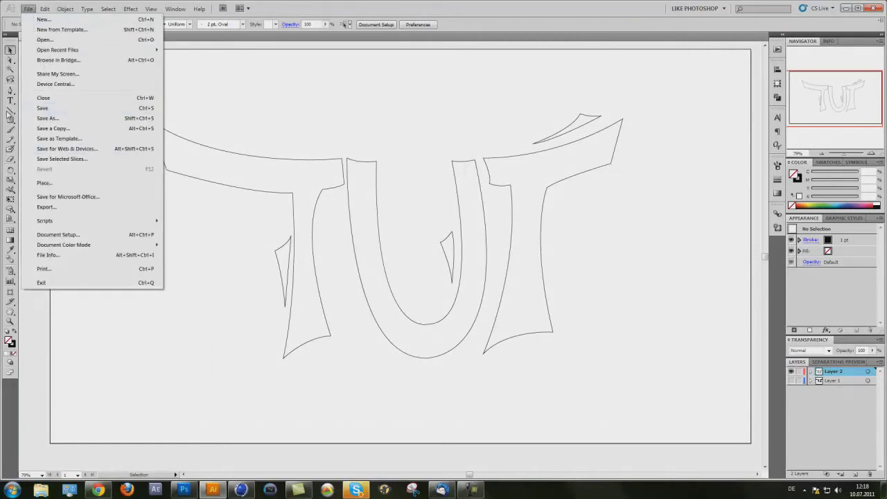
click(50, 119)
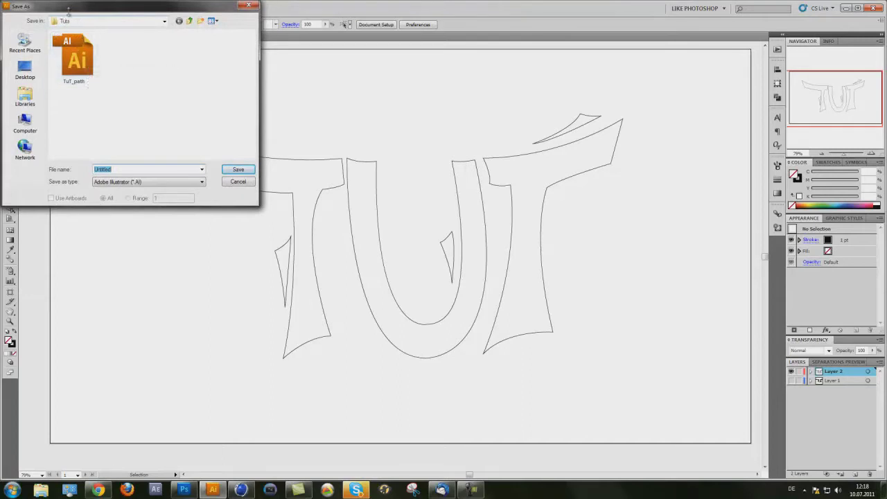
click(76, 47)
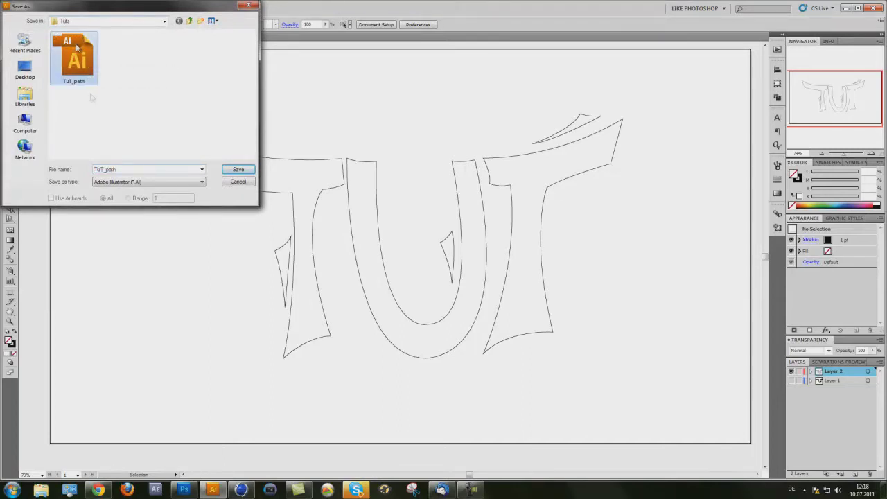
double_click(125, 170)
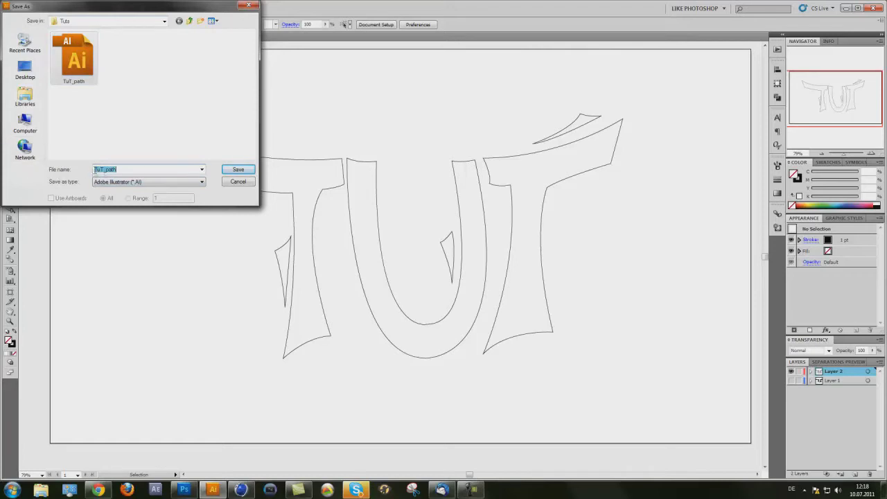
click(224, 172)
click(236, 172)
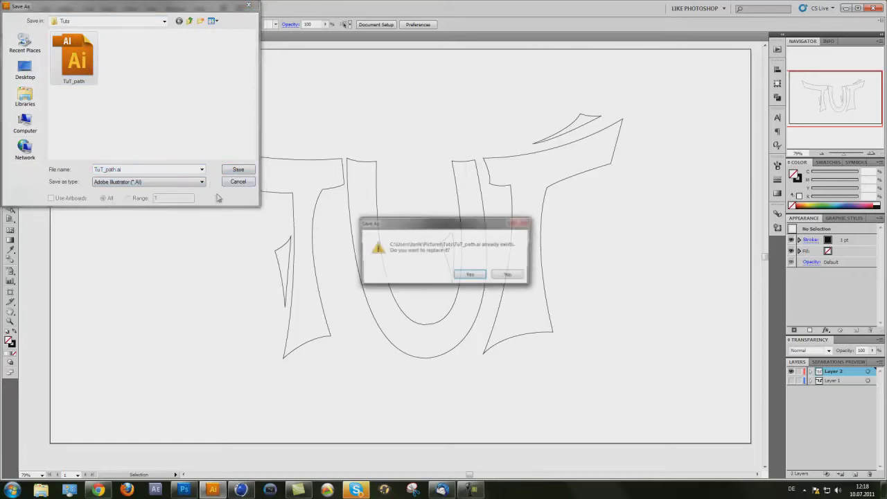
click(470, 276)
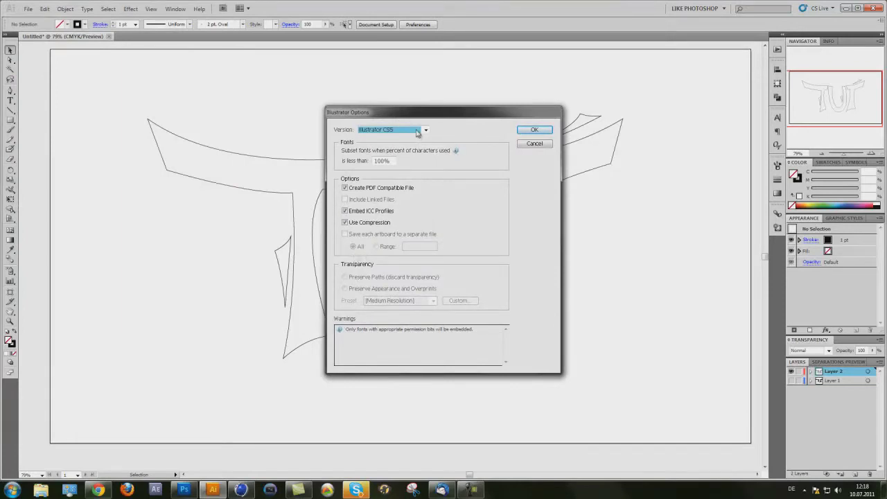
click(381, 130)
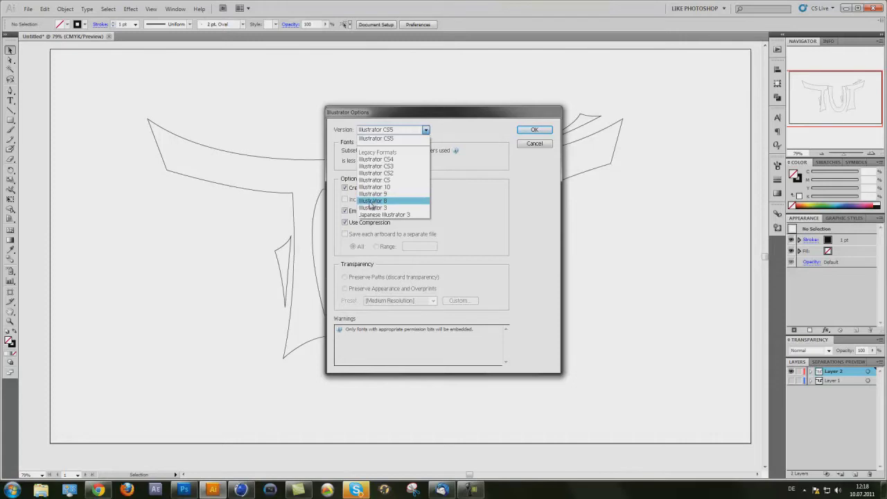
click(388, 202)
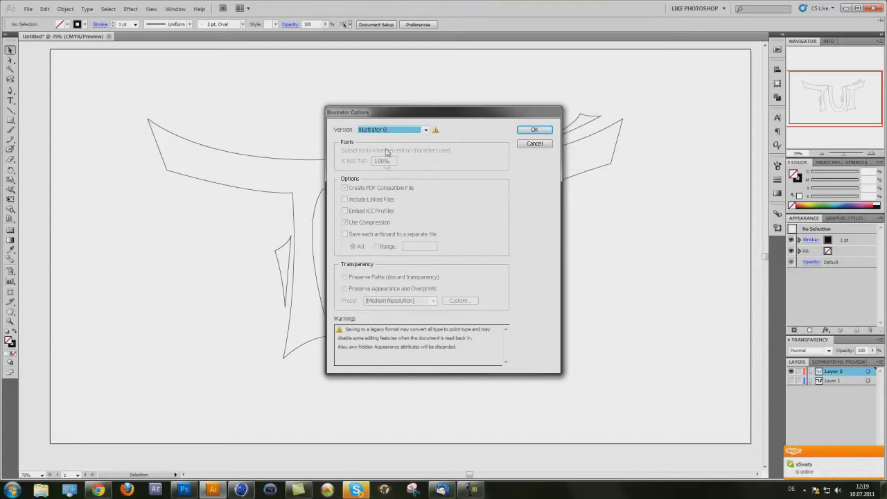
click(535, 131)
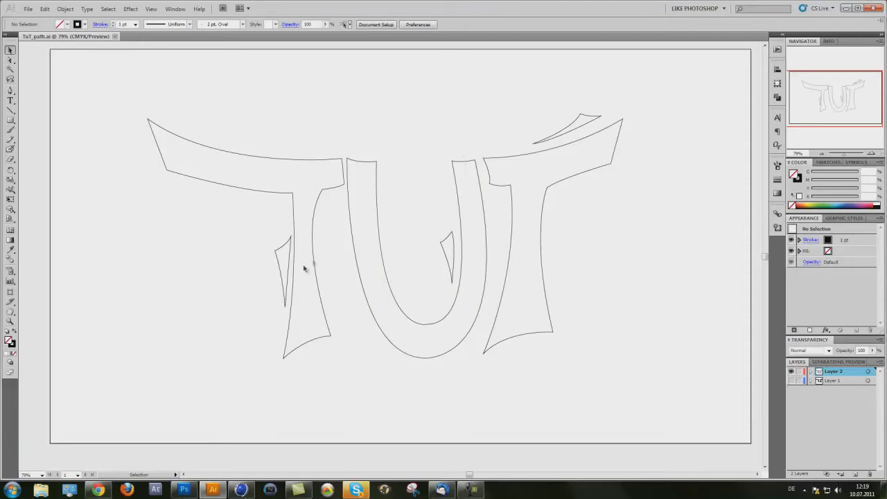
- Switch to Cinema 4D and merge the TuT_path Illustrator file into the open scene with the default import settings
click(239, 491)
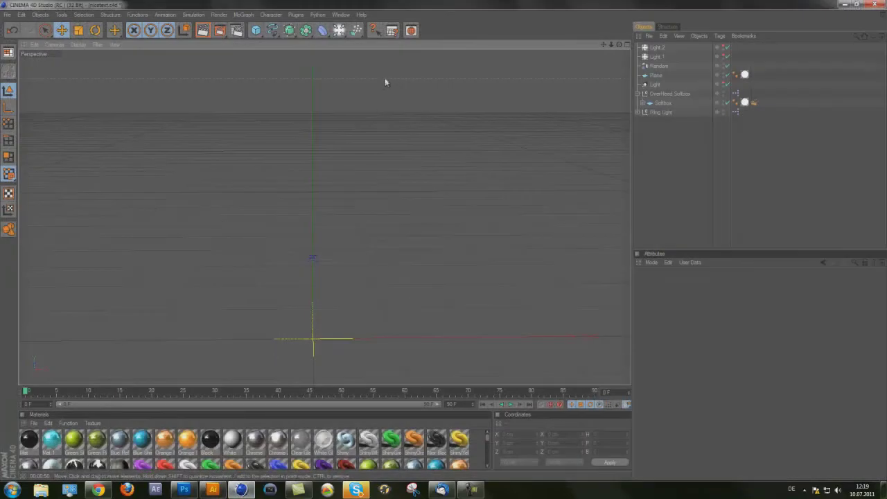
click(679, 148)
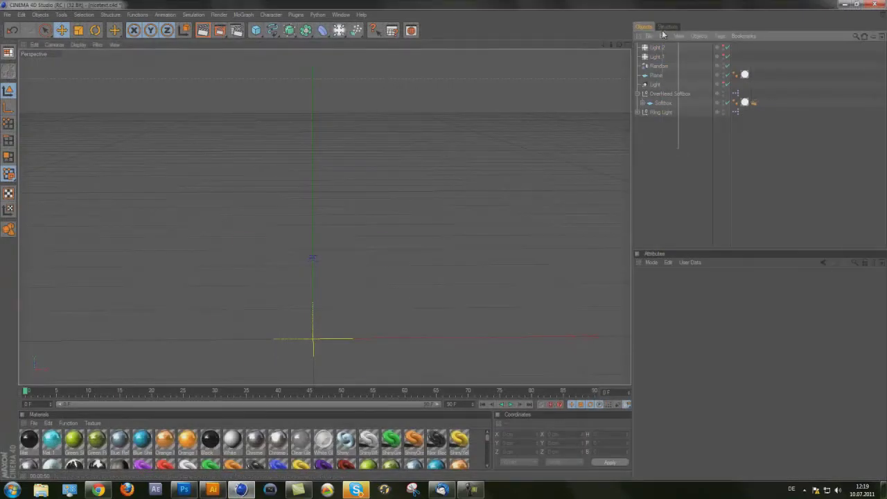
key(ctrl+a)
click(519, 188)
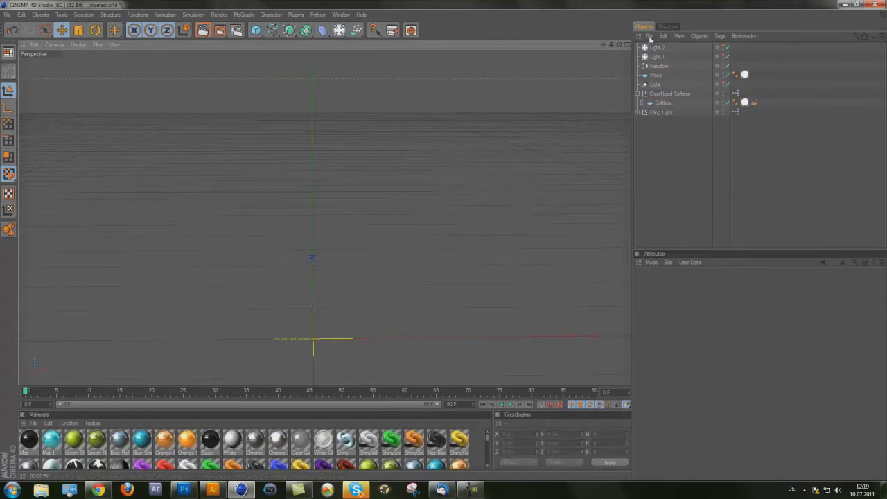
click(649, 36)
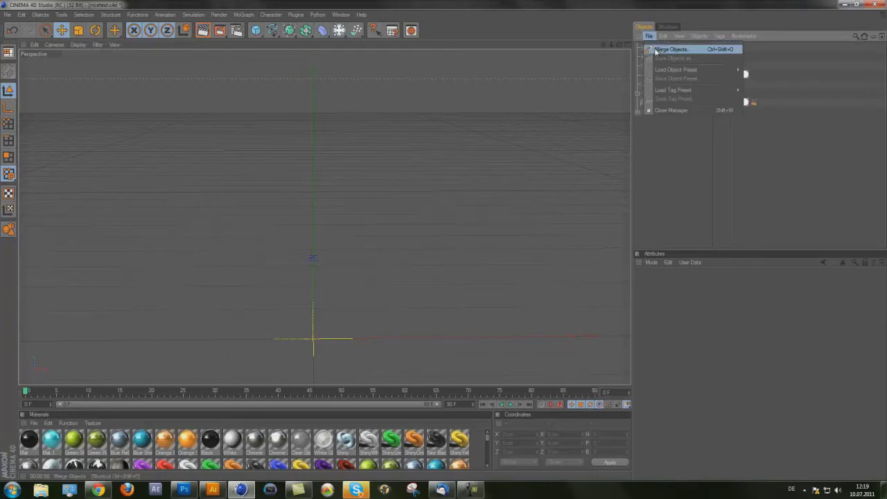
click(657, 50)
double_click(159, 82)
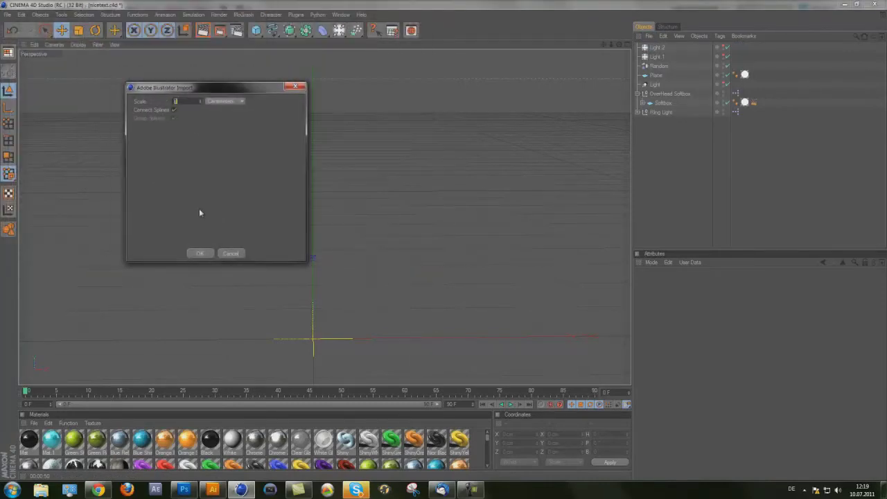
click(200, 253)
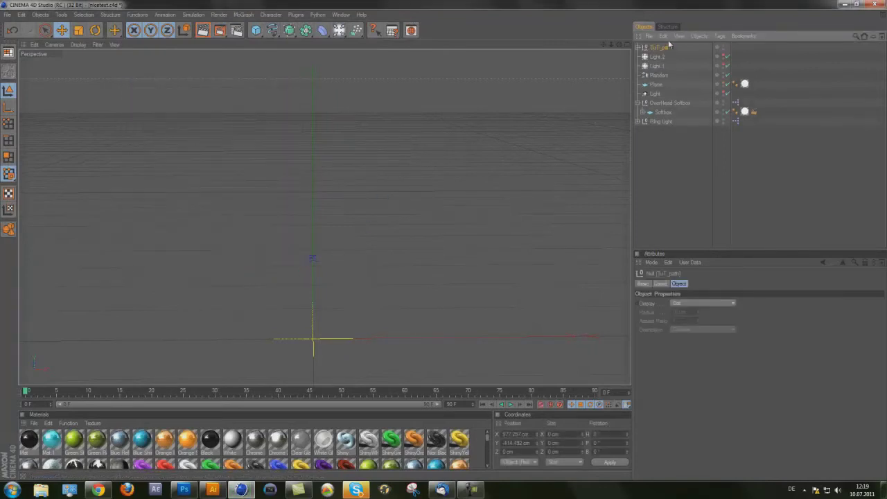
- Move the TuT_path null to about X 1 cm, Y 72 cm, Z 124 cm so the lettering is centred horizontally on the origin
scroll(541, 160, down, 5)
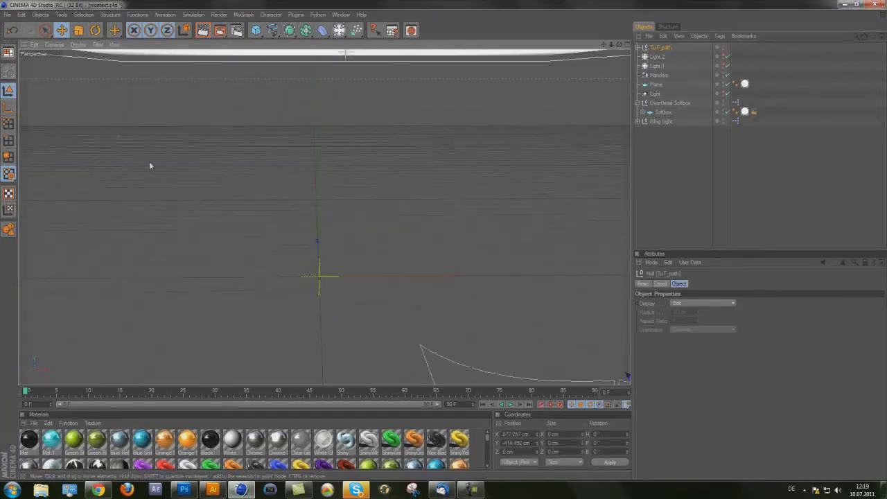
drag(439, 327, 242, 138)
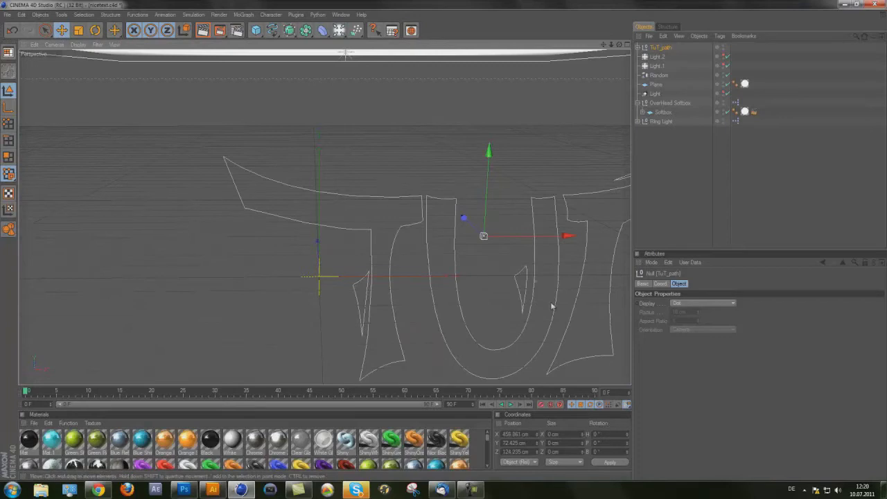
drag(512, 240, 398, 209)
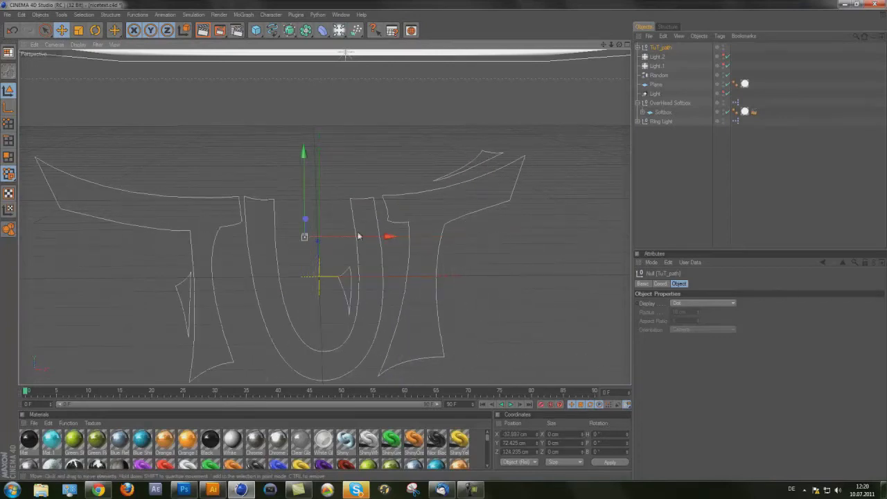
drag(358, 236, 448, 243)
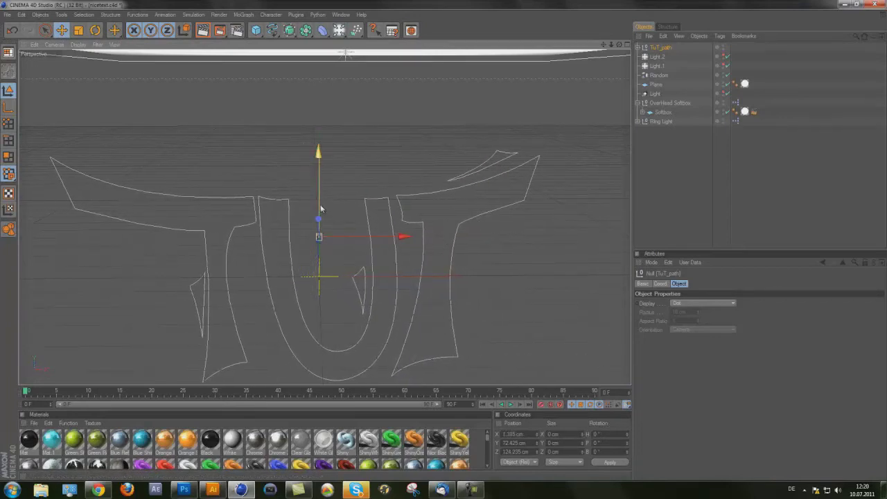
- Raise the TuT_path null to about Y 231 cm and scale the lettering down uniformly
drag(320, 209, 320, 152)
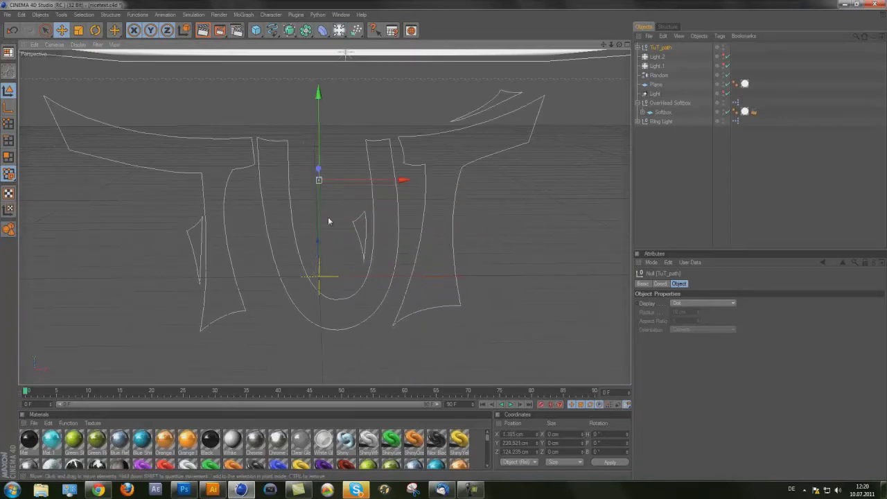
click(80, 30)
drag(479, 242, 445, 243)
scroll(252, 222, up, 3)
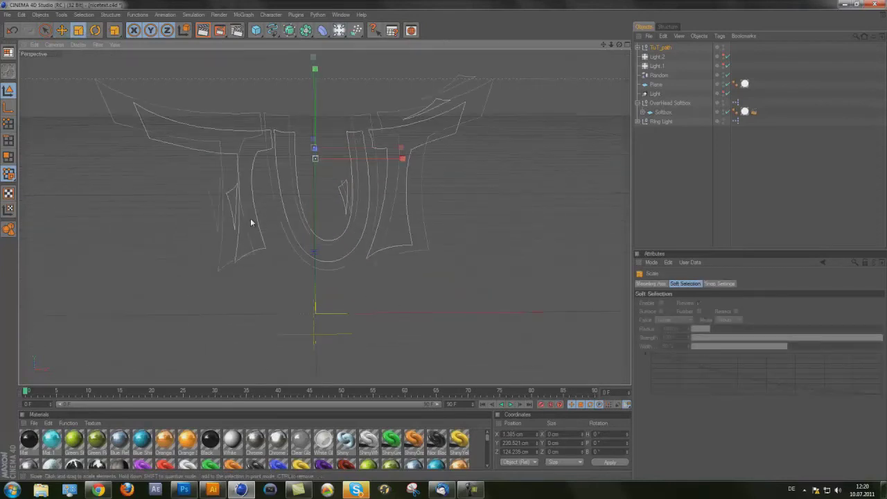
drag(604, 45, 444, 242)
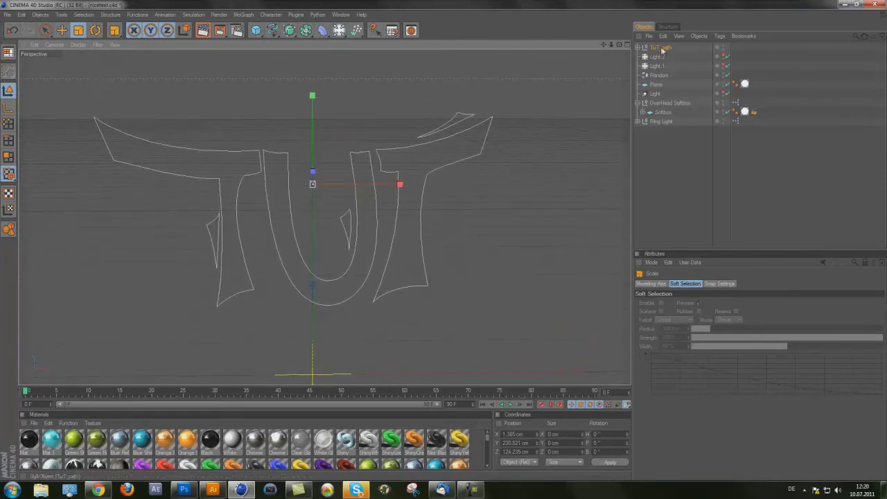
- Move Path 1 to Path 6 out of the TuT_path null to the top level and delete the emptied null
click(637, 47)
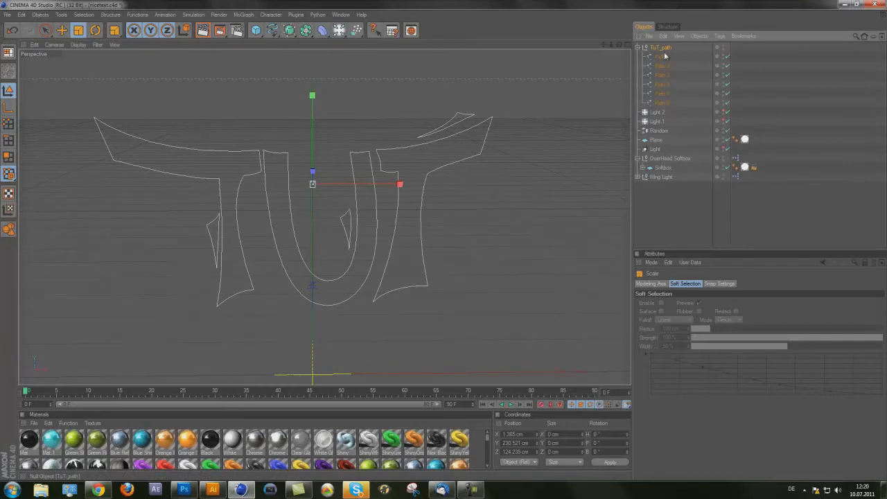
click(662, 57)
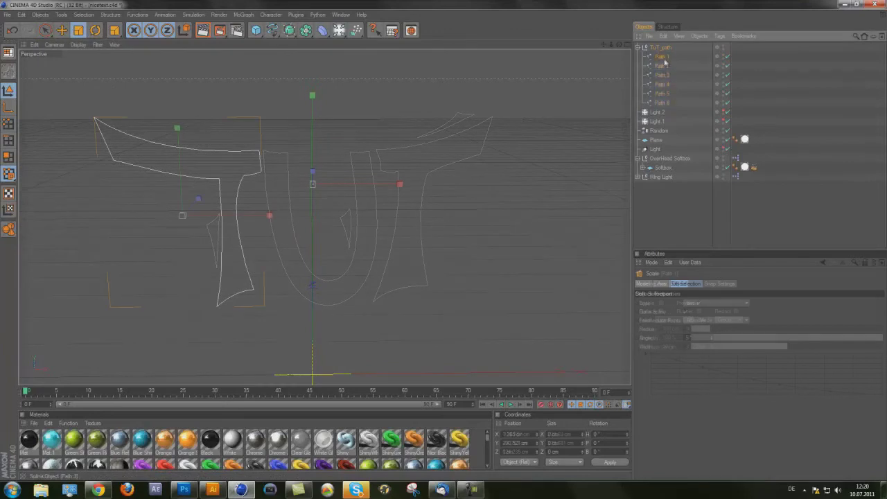
shift+click(663, 103)
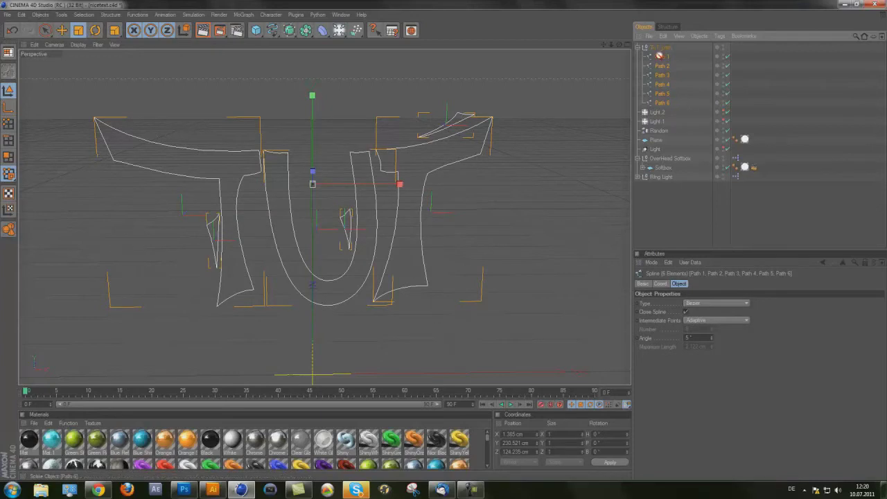
drag(659, 56, 663, 44)
click(666, 105)
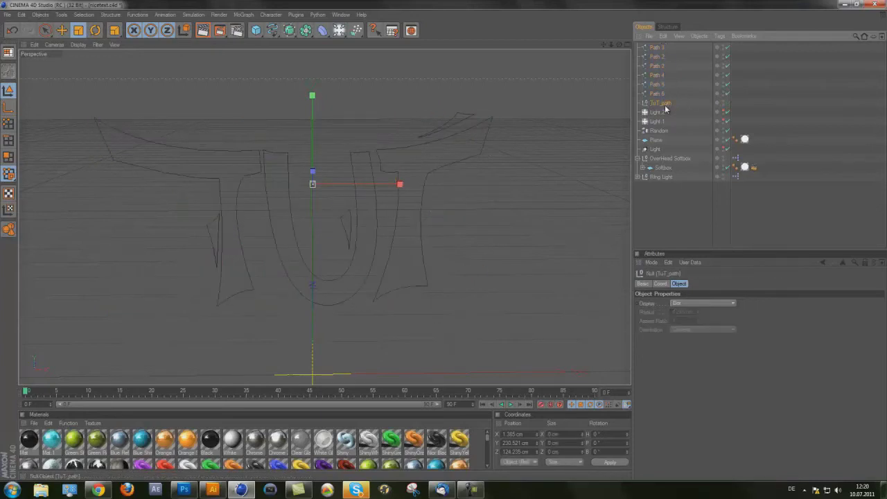
key(Delete)
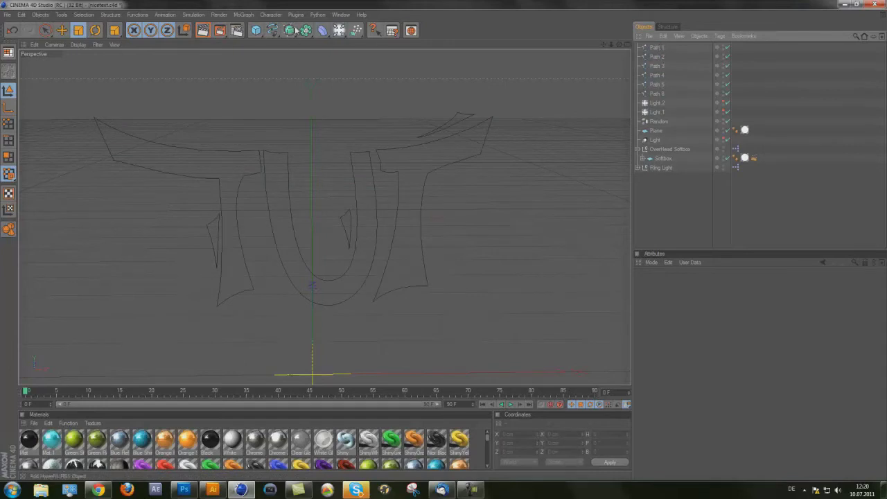
- Add six Extrude NURBS objects to the scene, one for each path
drag(292, 31, 377, 29)
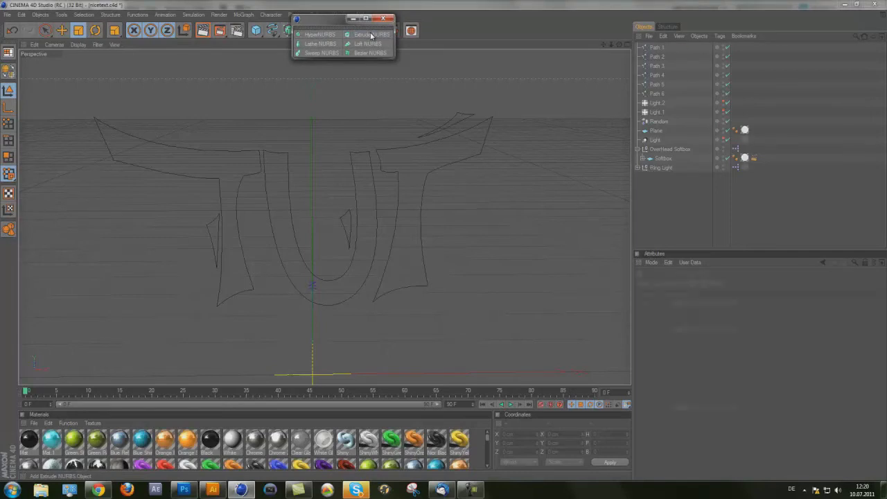
click(371, 35)
click(371, 35)
click(371, 35)
click(371, 35)
click(371, 35)
click(371, 34)
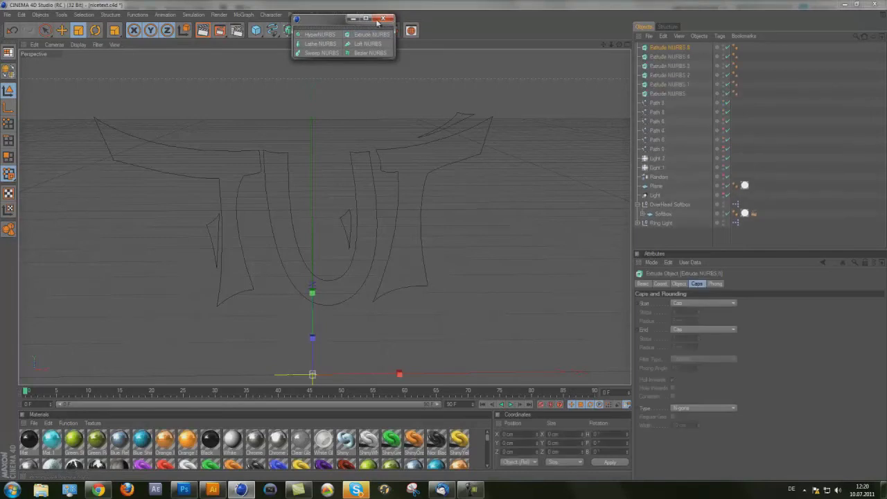
click(384, 18)
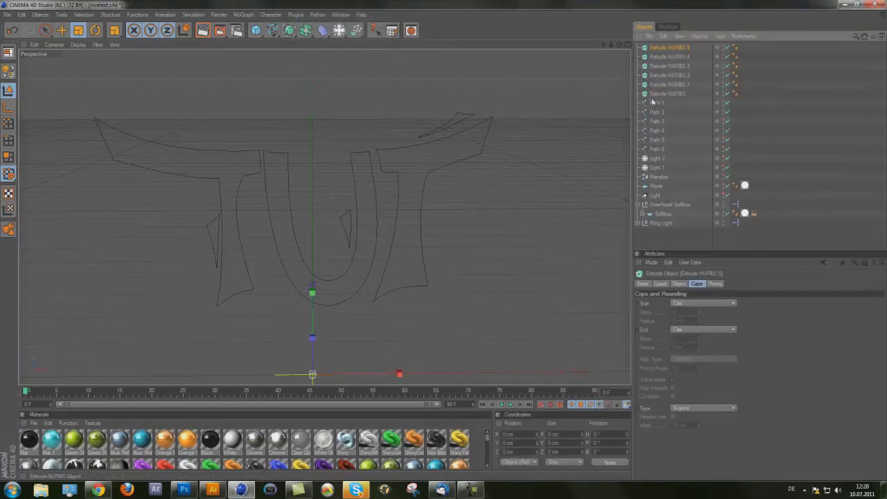
- Make each of the six paths the child of its own Extrude NURBS so every letter part is extruded
drag(656, 103, 662, 85)
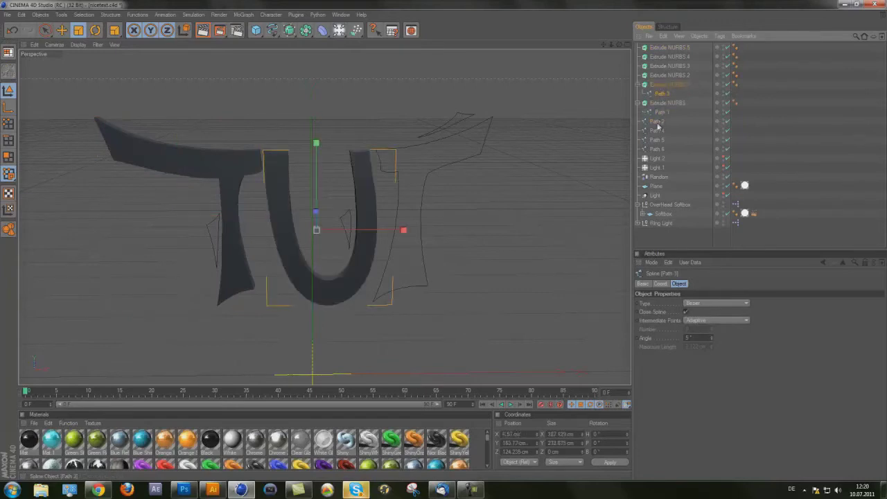
drag(658, 131, 665, 75)
click(638, 85)
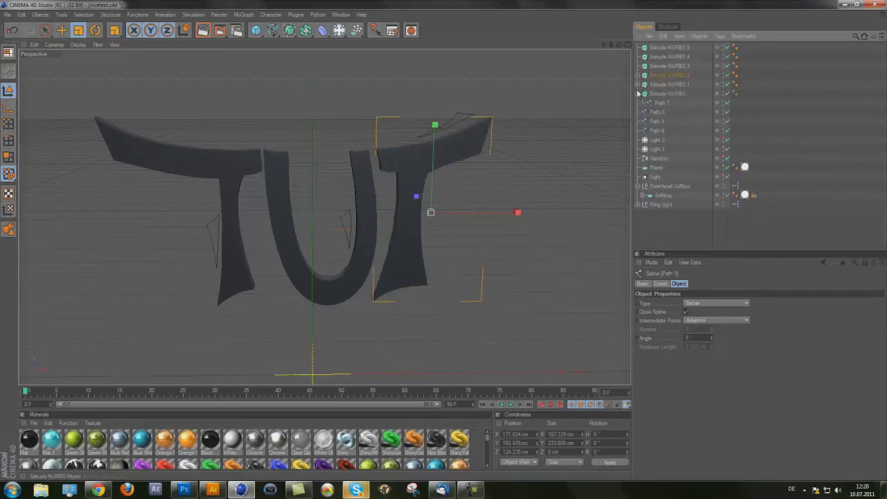
click(638, 94)
drag(656, 103, 659, 67)
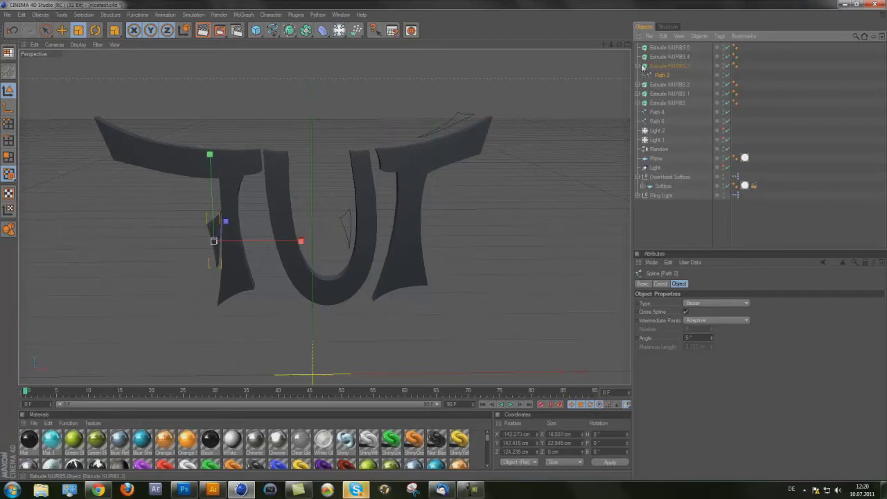
click(638, 66)
drag(655, 104, 657, 61)
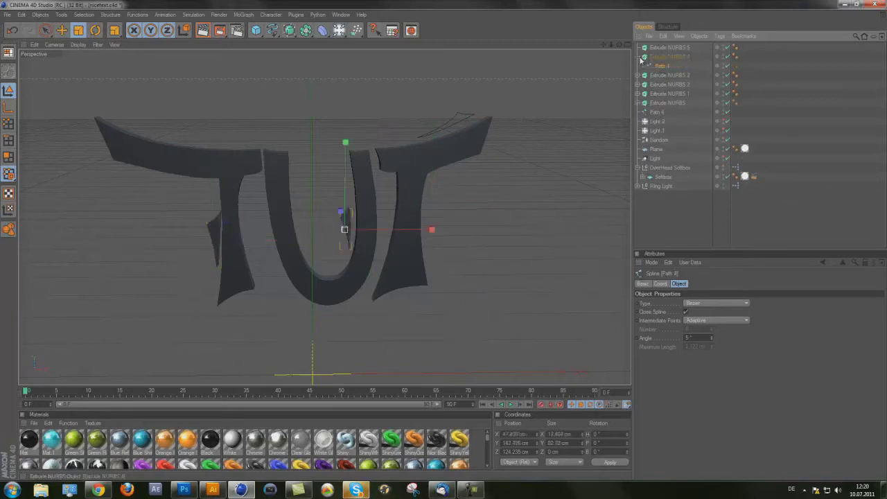
drag(654, 102, 658, 48)
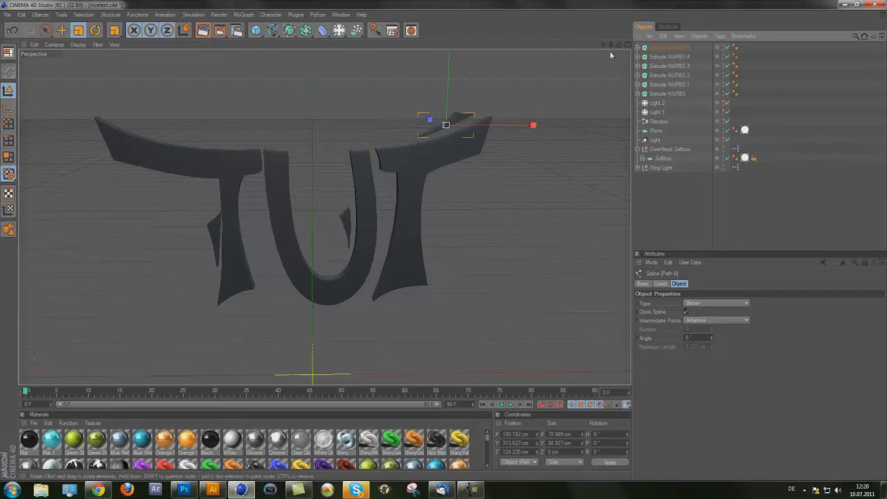
- Set the Z extrusion movement of all six Extrude NURBS objects to 70 cm
click(655, 47)
shift+click(665, 93)
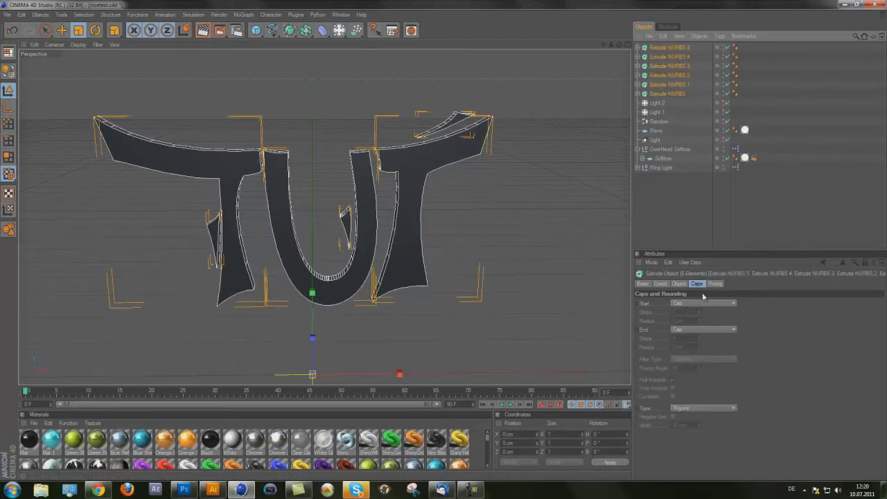
click(679, 284)
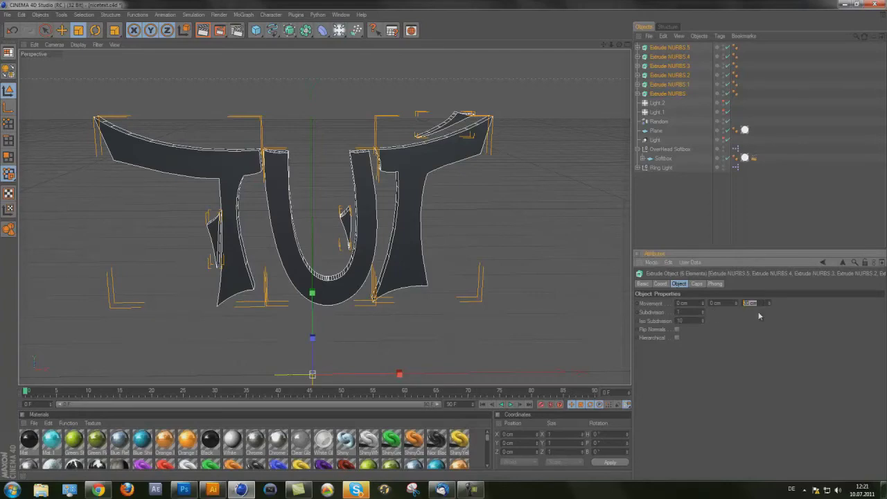
key(Return)
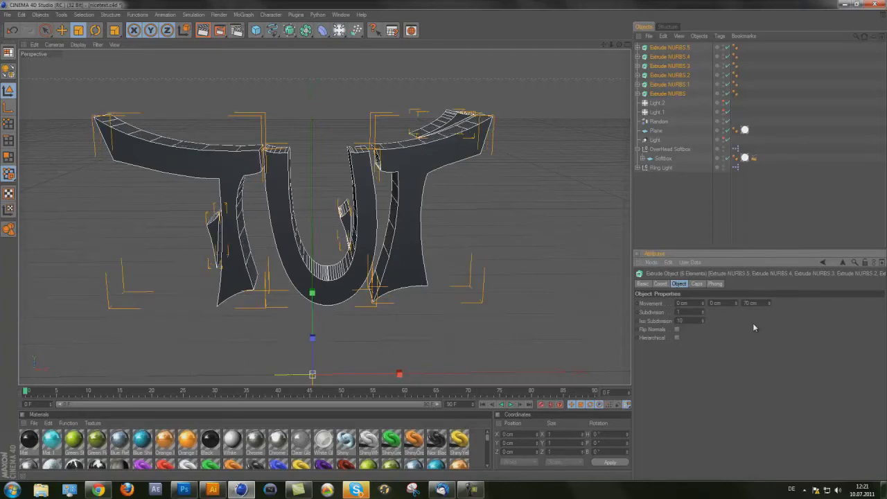
drag(620, 44, 443, 240)
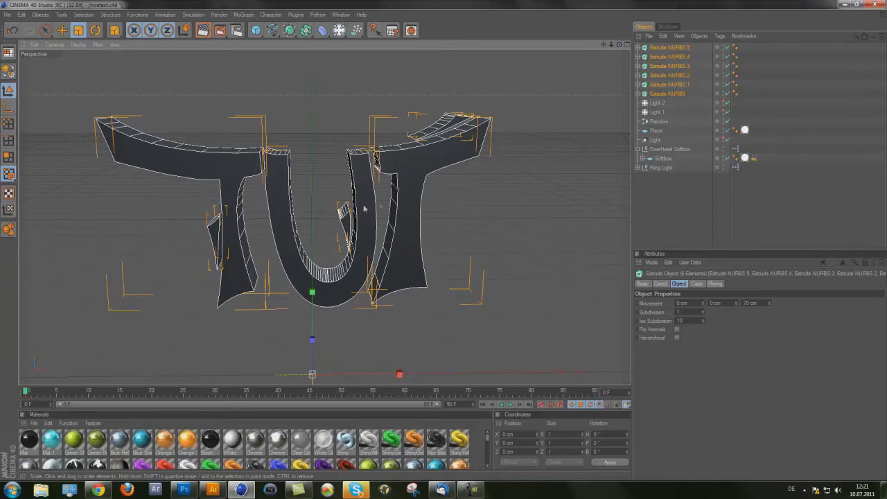
click(755, 303)
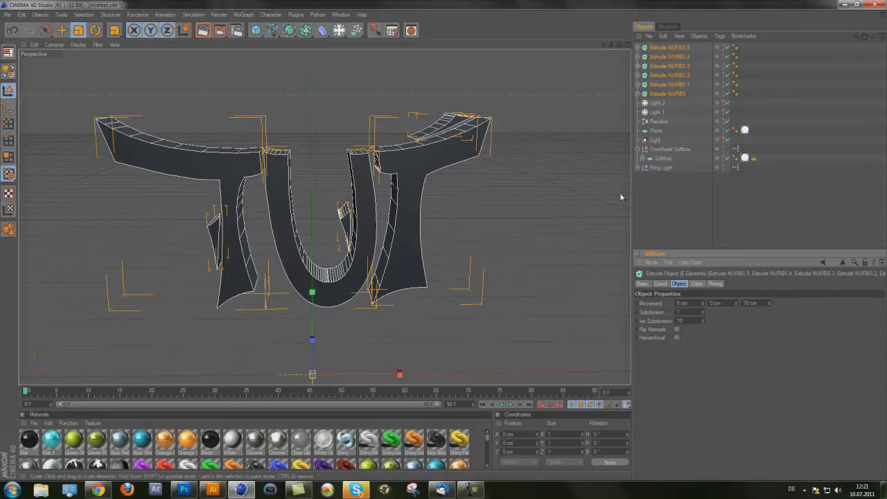
- Give all six Extrude NURBS objects a start Fillet Cap with 2 steps and a 3 cm radius
click(696, 283)
click(703, 303)
click(703, 334)
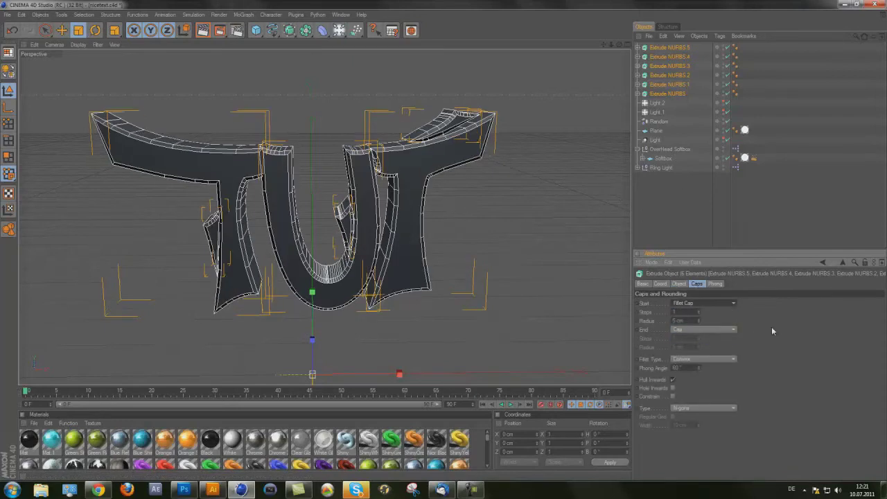
click(696, 312)
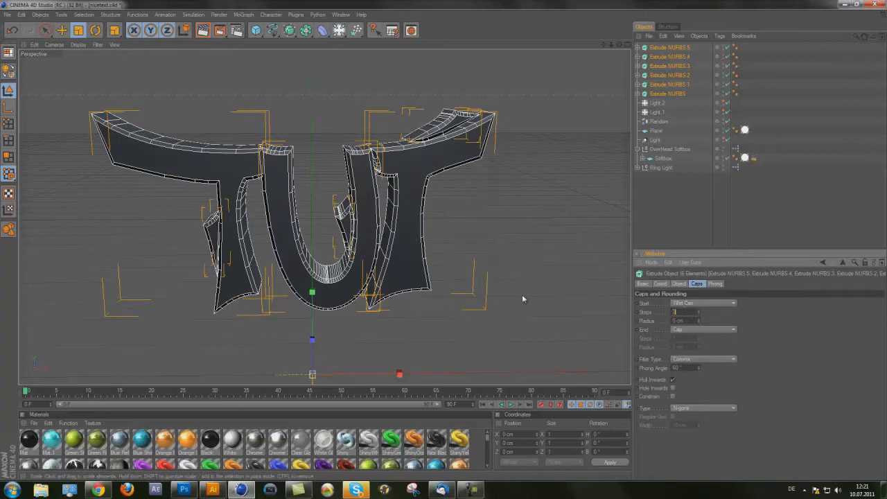
text(2)
key(Tab)
text(3)
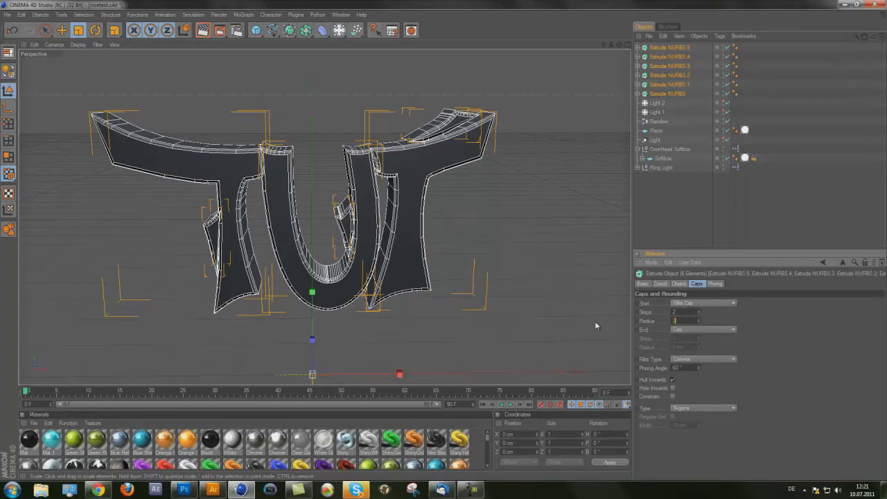
key(Return)
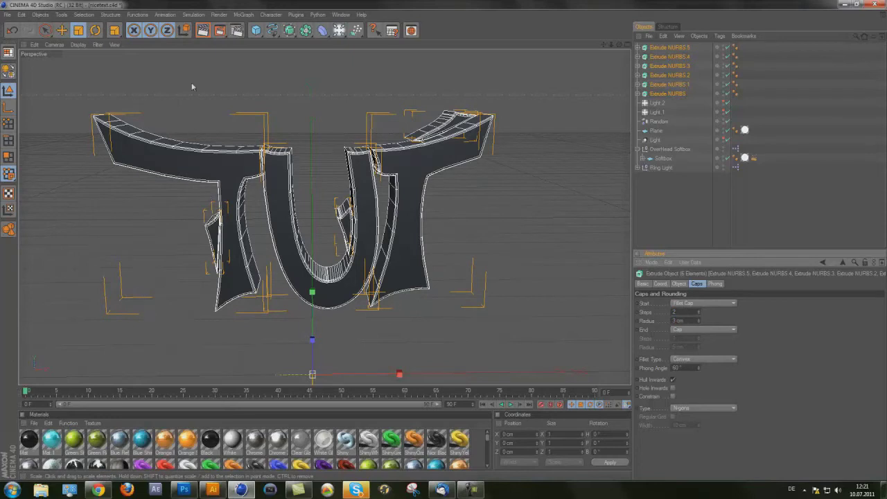
- Group the six Extrude NURBS objects under a null and name it front
right_click(666, 49)
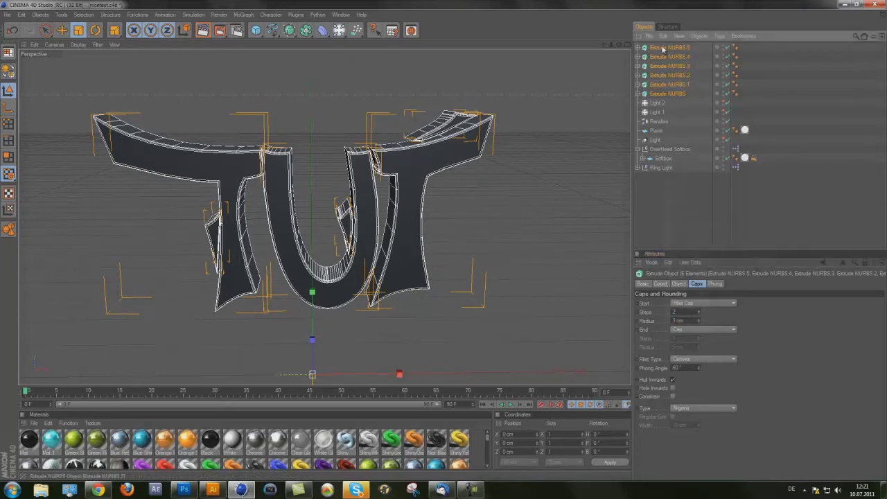
click(690, 252)
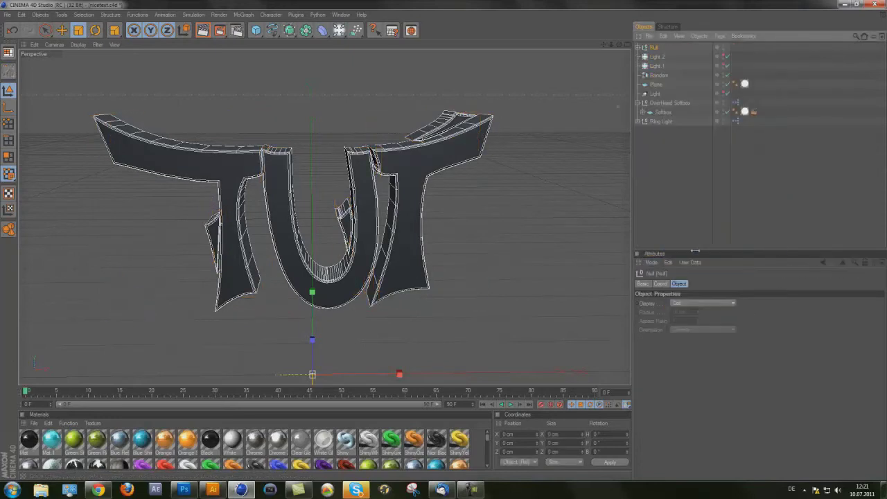
double_click(656, 47)
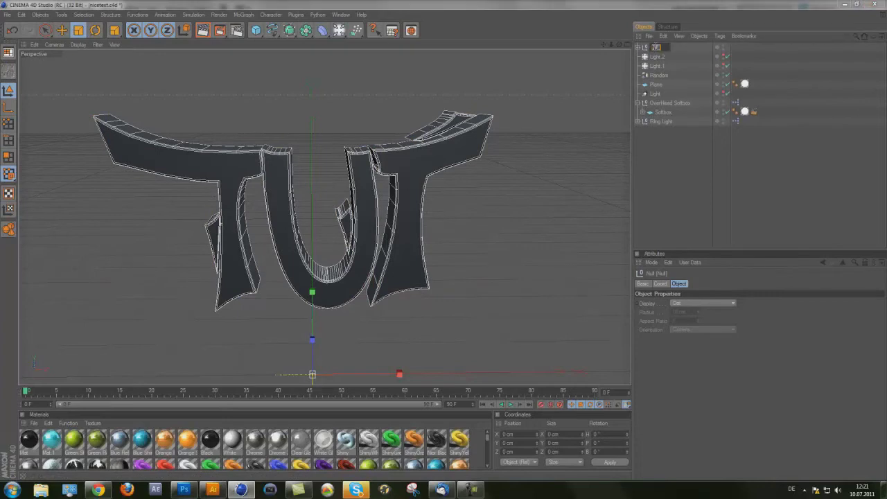
text(front)
key(Return)
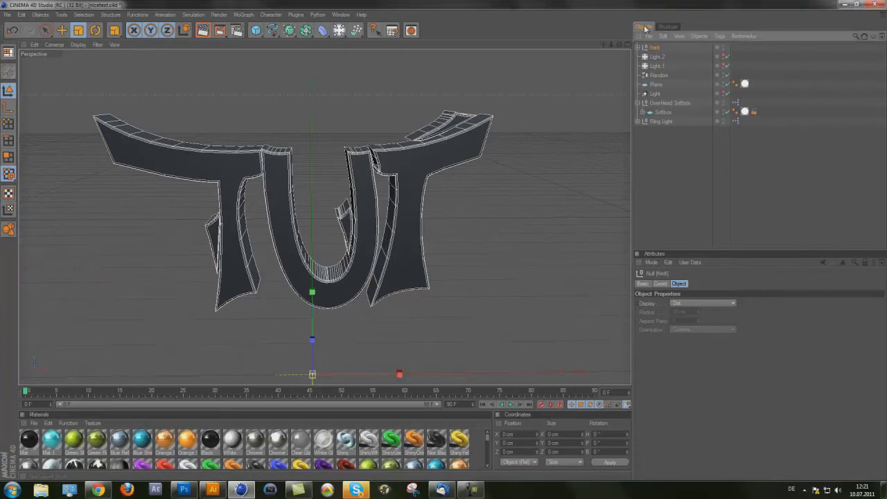
- Duplicate the front group and rename the copy as back
click(663, 37)
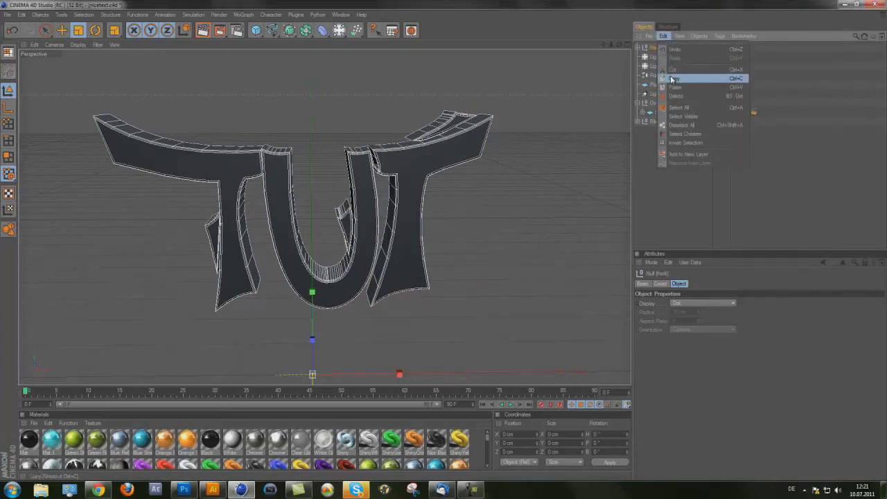
click(671, 79)
click(665, 38)
click(672, 87)
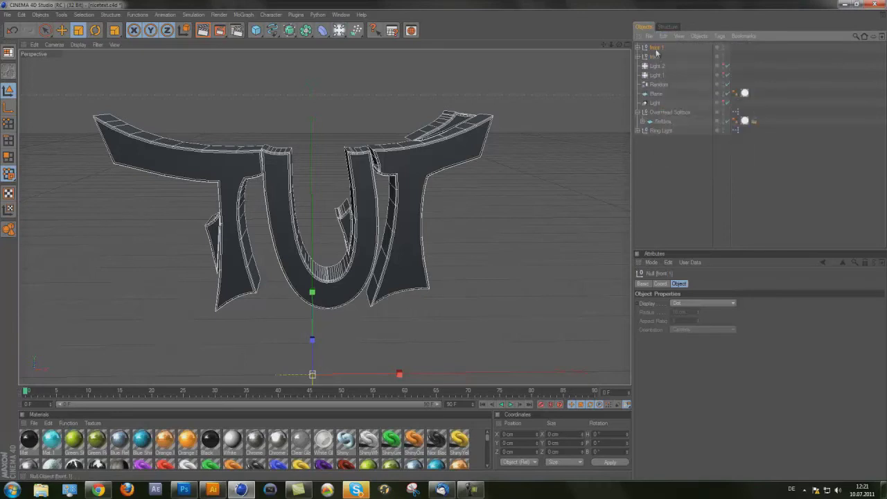
double_click(656, 48)
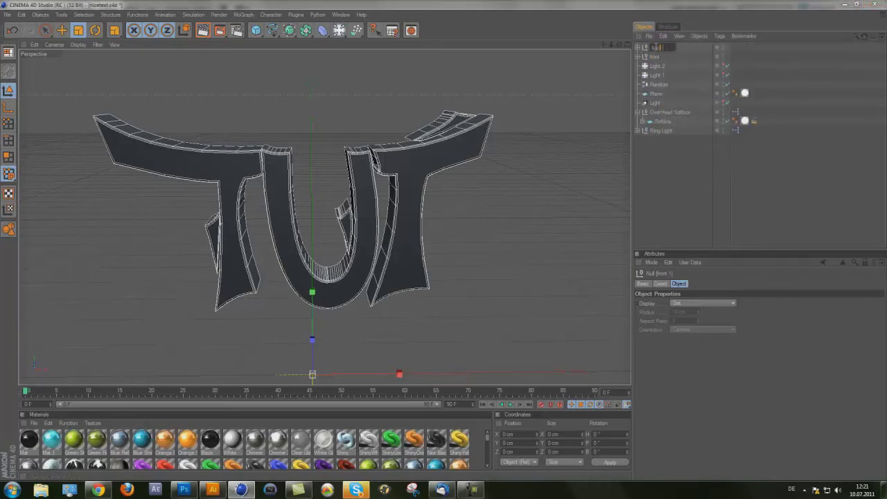
text(back)
key(Return)
- Set the start fillet of all six Extrude NURBS in the back group to a 7 cm radius and 1 step
click(640, 49)
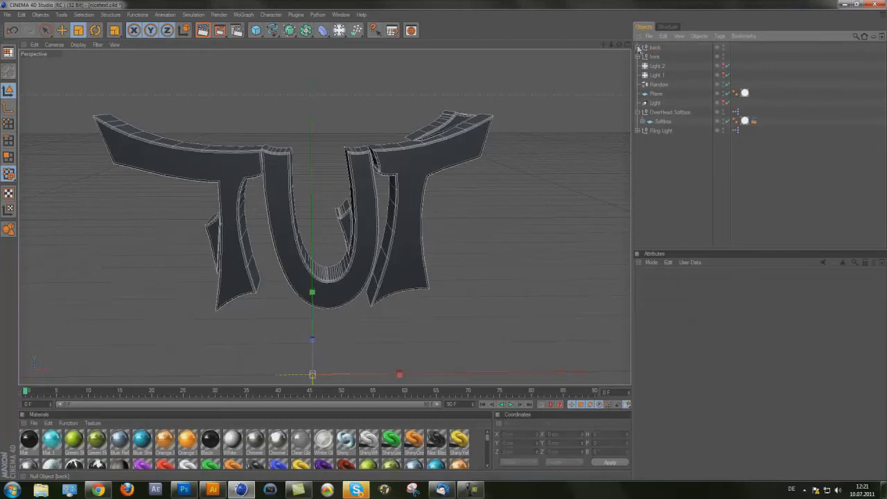
click(638, 47)
click(666, 59)
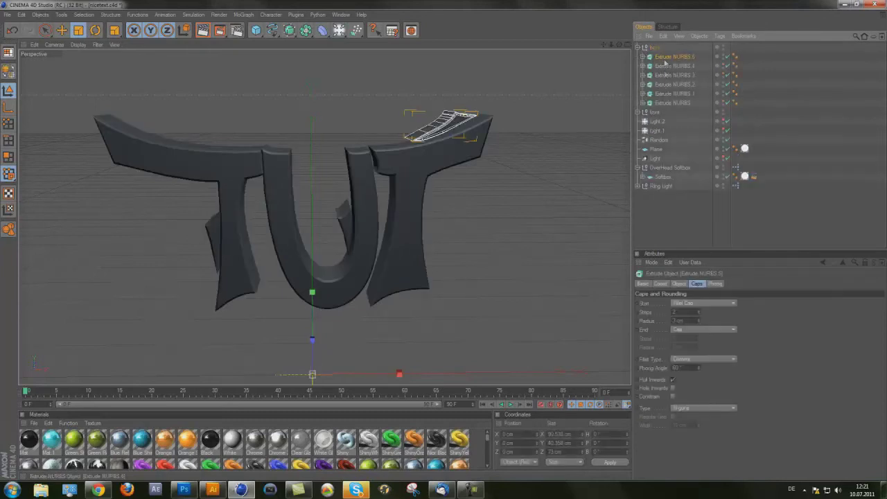
shift+click(667, 103)
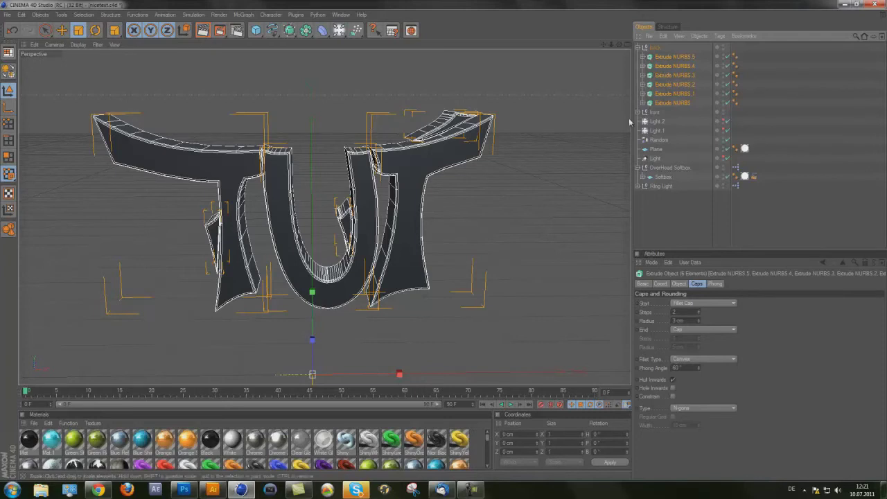
double_click(692, 321)
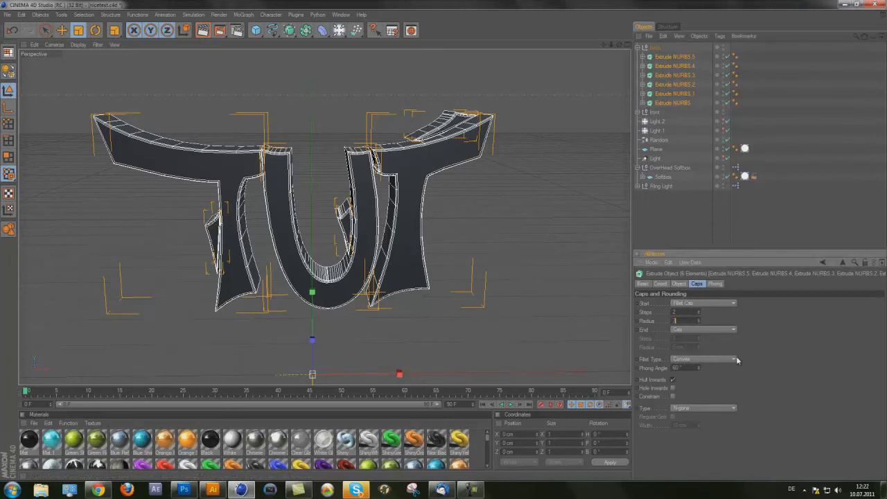
text(1)
key(Return)
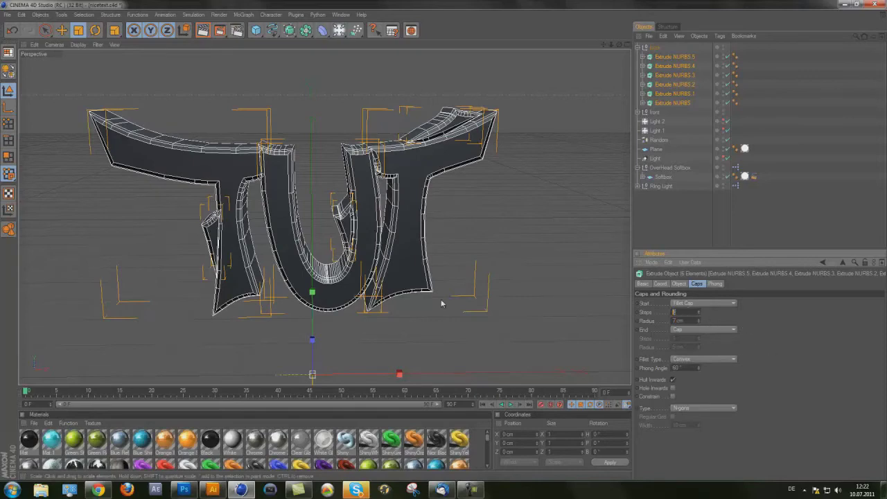
text(1)
key(Return)
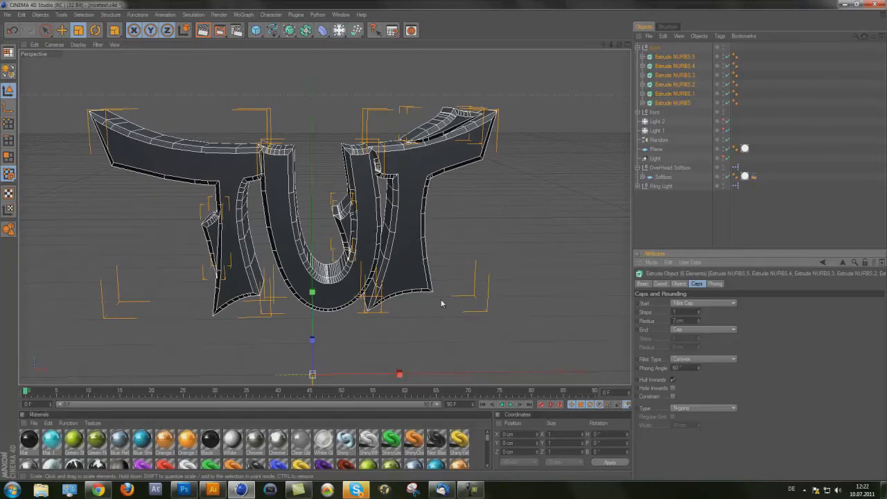
- Move the six Extrude NURBS of the back group about 9.7 cm backward along the Z axis
drag(619, 44, 445, 243)
key(e)
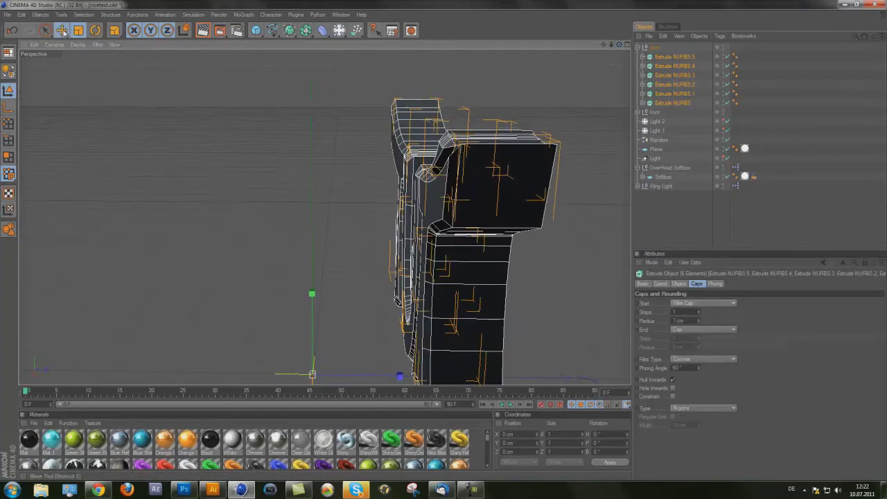
drag(445, 245, 445, 244)
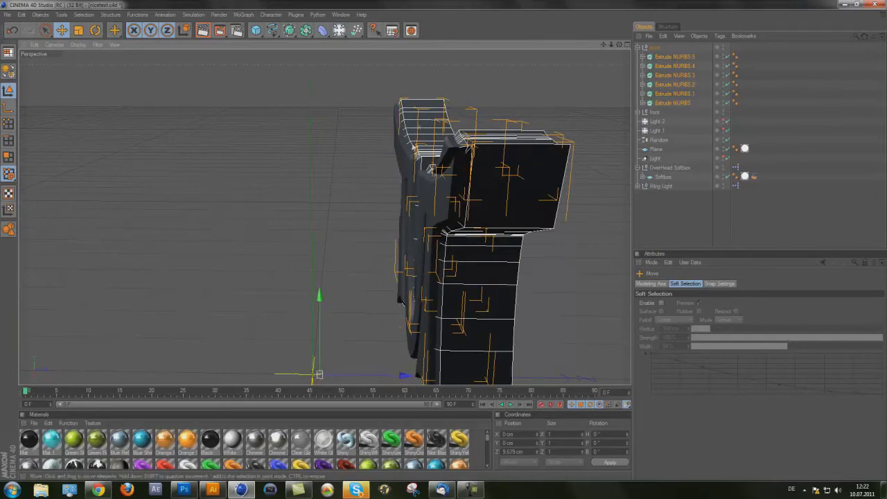
drag(620, 44, 445, 241)
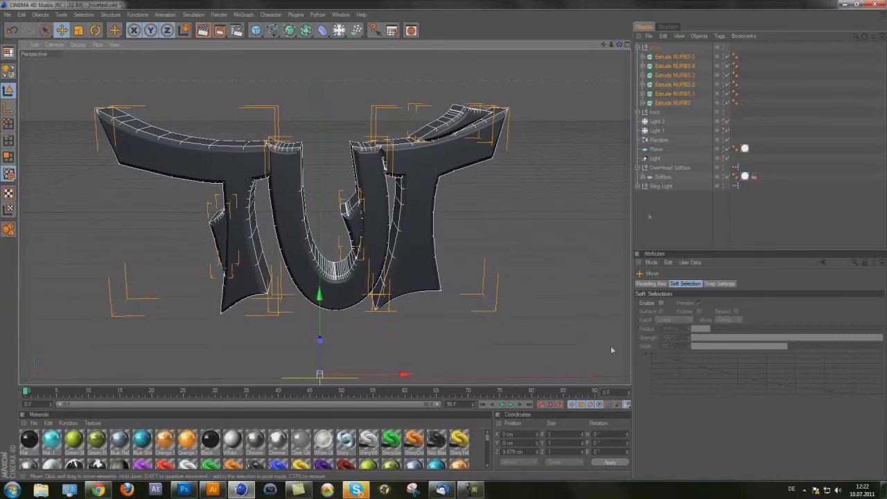
- Rotate the first T's front and back Extrude NURBS together by about 19° in heading and 9° in pitch
click(638, 47)
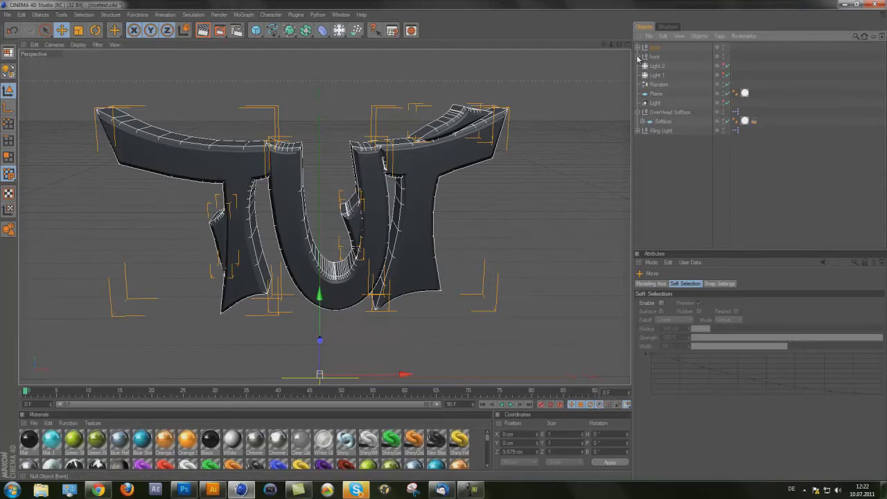
click(639, 48)
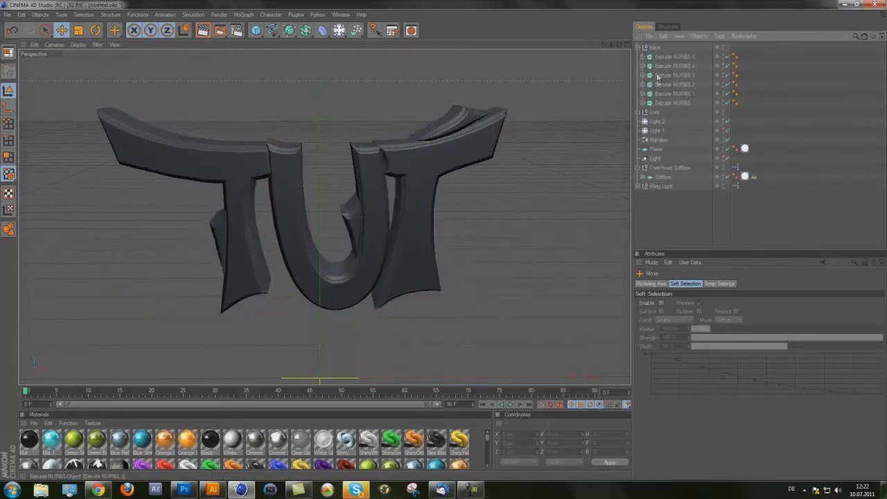
click(638, 112)
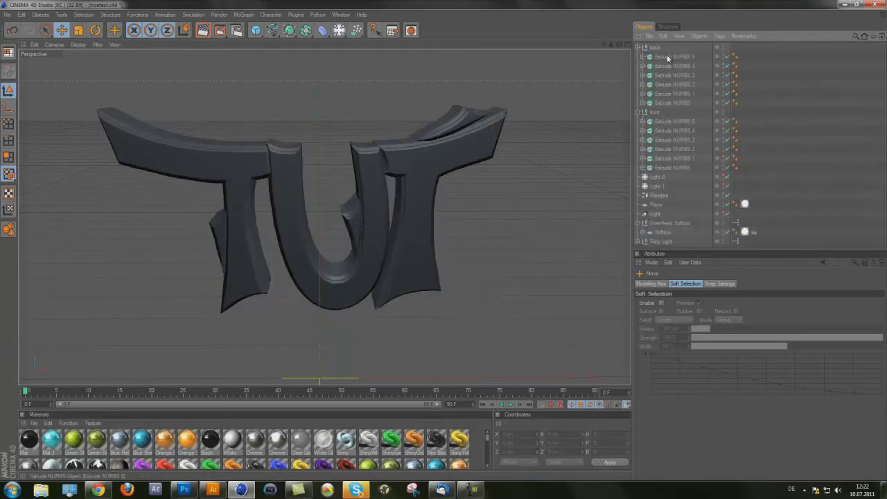
click(671, 168)
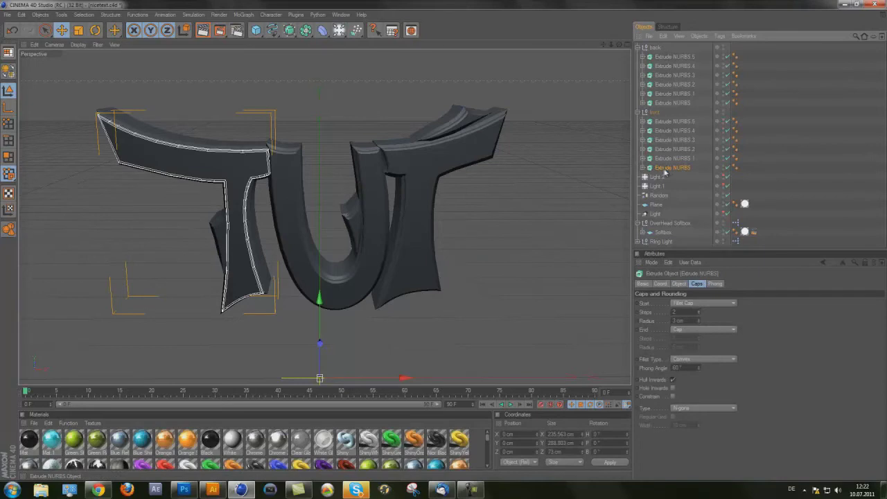
ctrl+click(667, 103)
click(661, 169)
ctrl+click(661, 103)
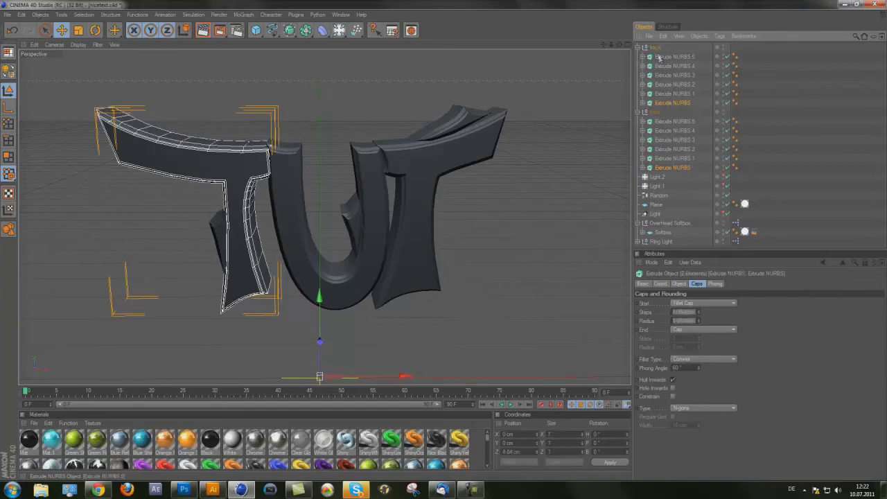
click(91, 30)
scroll(348, 360, down, 3)
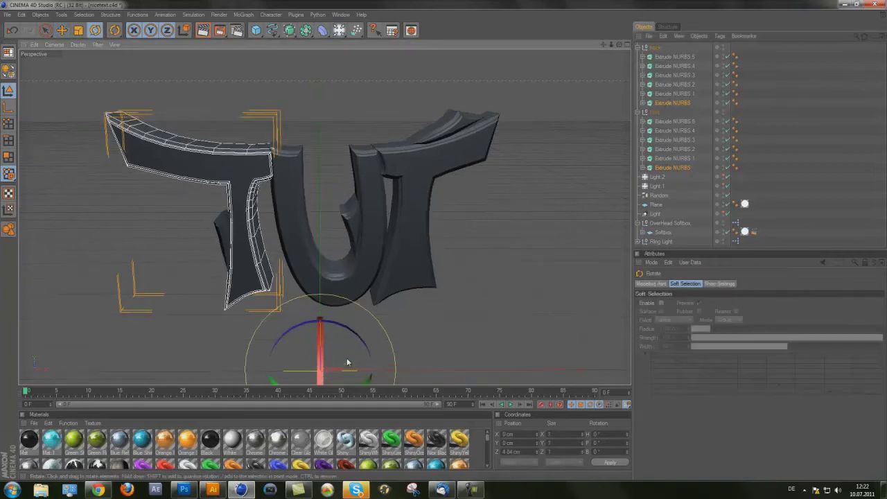
drag(350, 367, 332, 344)
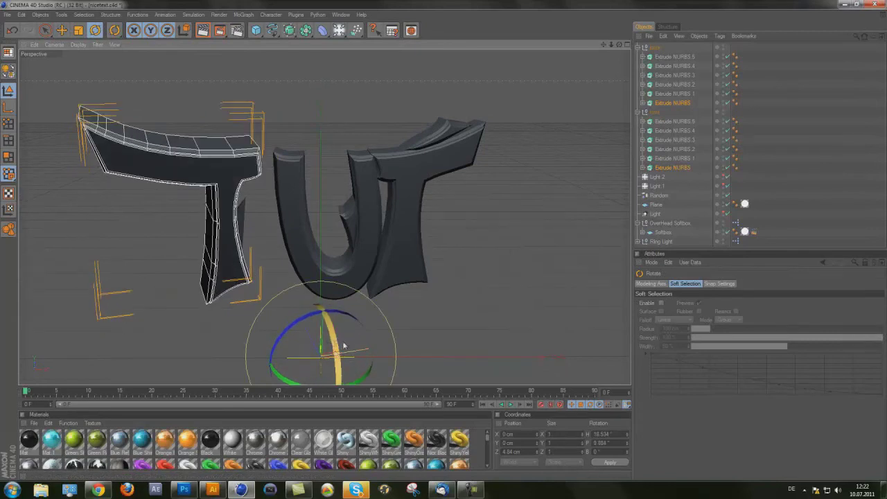
- Rotate the U's front and back Extrude NURBS 1 together to about 345° heading and -9° pitch
click(665, 158)
ctrl+click(669, 94)
drag(339, 380, 366, 369)
drag(314, 327, 307, 375)
- Rotate the second T's front and back Extrude NURBS 2 to about 342° heading, 5° pitch and 4° bank
click(674, 84)
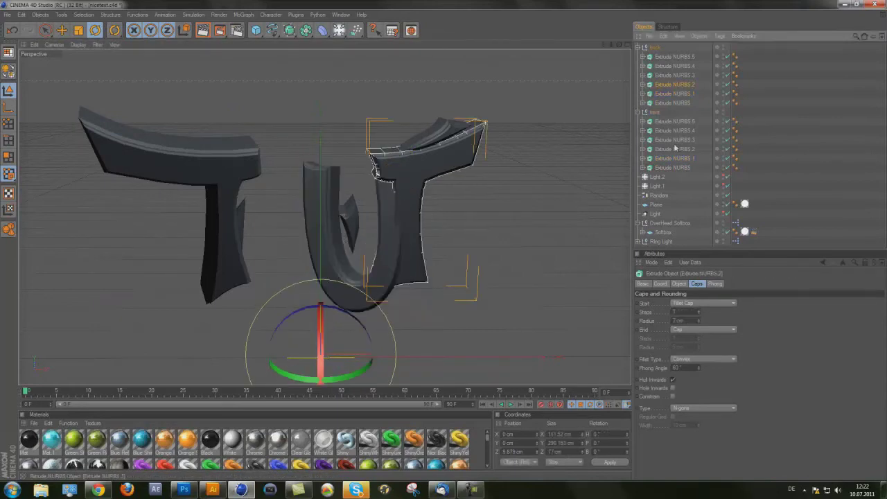
ctrl+click(674, 149)
mouse_move(344, 381)
mouse_down()
mouse_move(362, 375)
mouse_move(341, 364)
mouse_move(339, 387)
mouse_up()
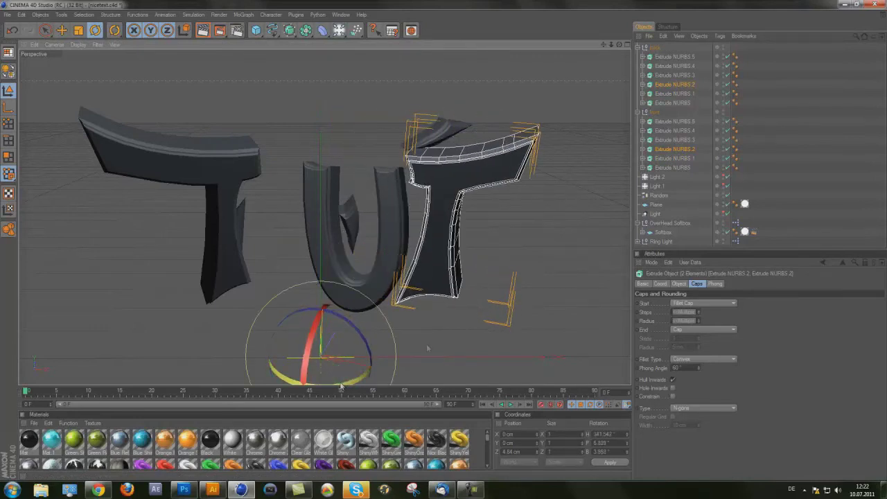
click(676, 94)
ctrl+click(676, 140)
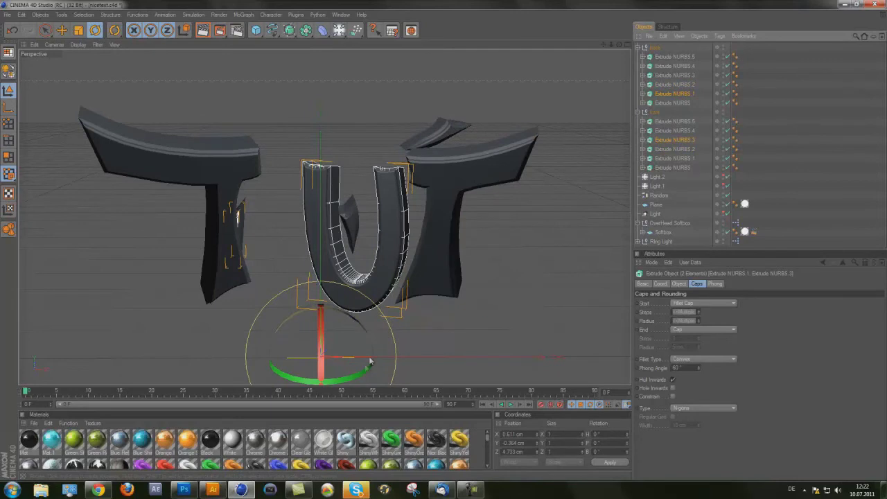
drag(362, 376, 368, 372)
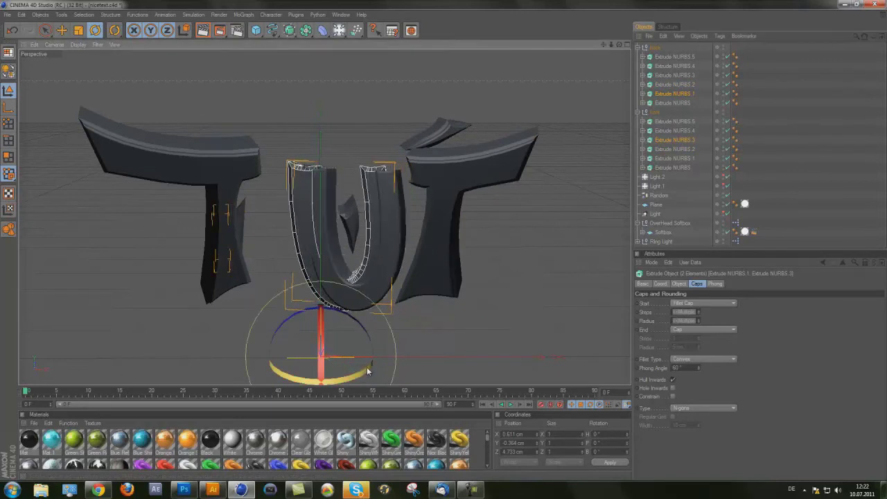
key(ctrl+z)
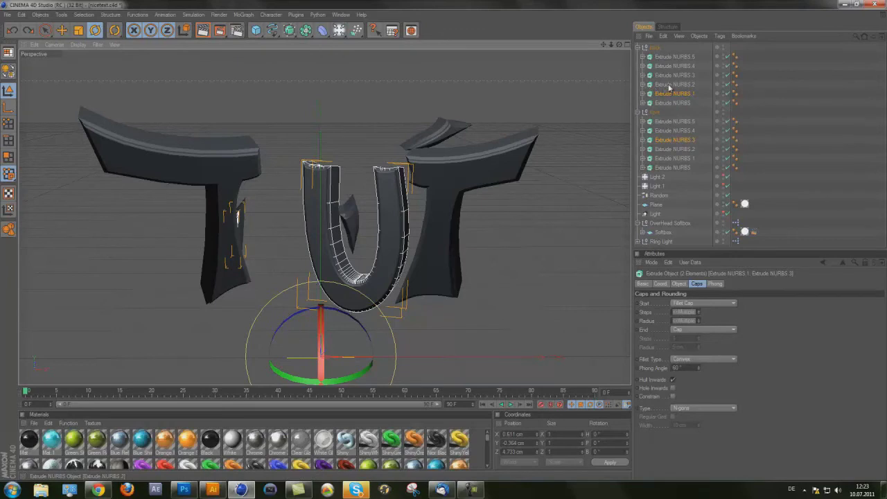
ctrl+click(676, 158)
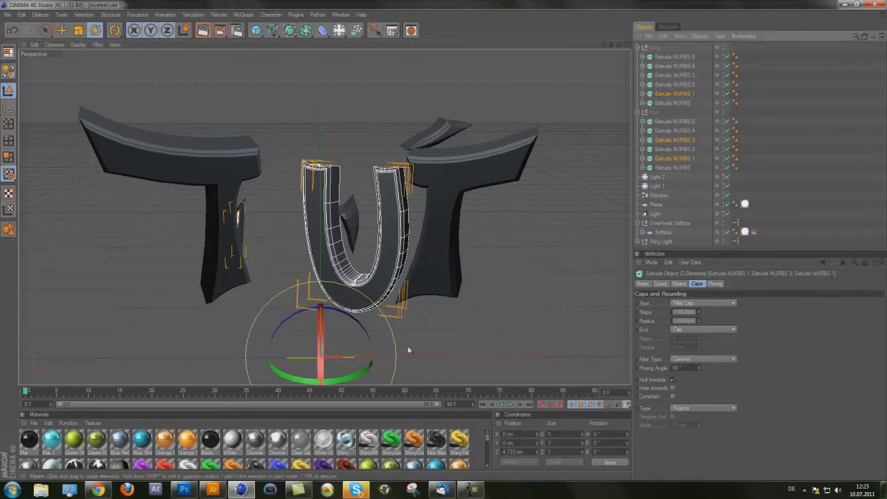
drag(359, 373, 373, 349)
click(64, 32)
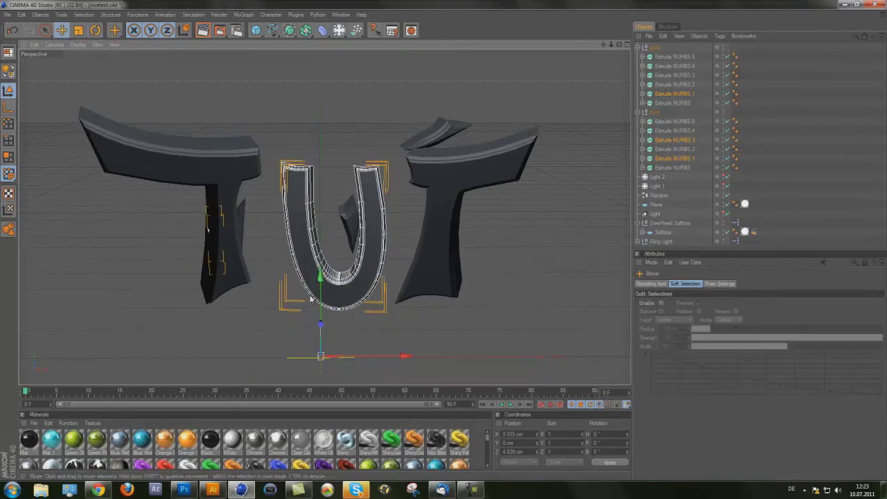
drag(365, 360, 354, 359)
drag(443, 244, 440, 242)
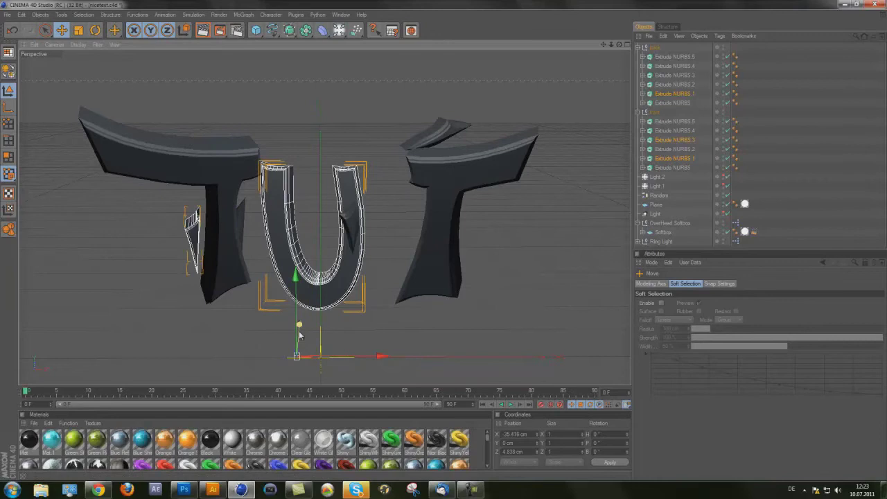
drag(297, 329, 296, 312)
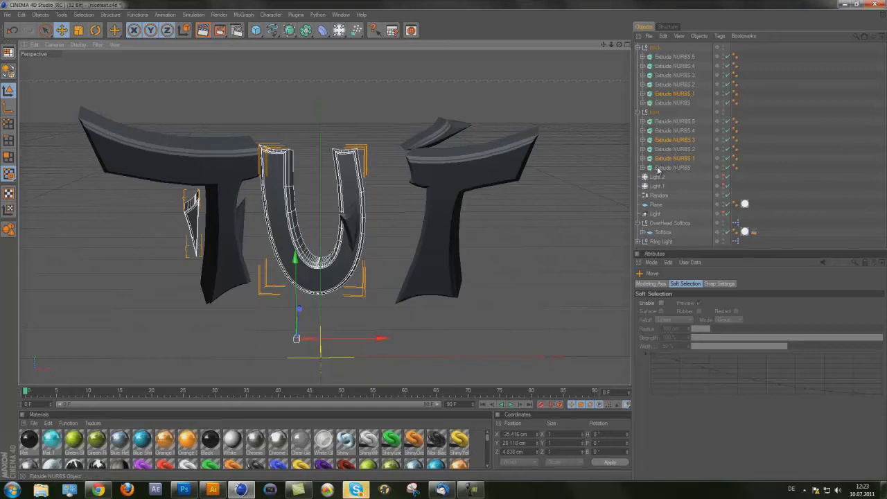
key(ctrl+z)
key(ctrl+z)
key(ctrl+z)
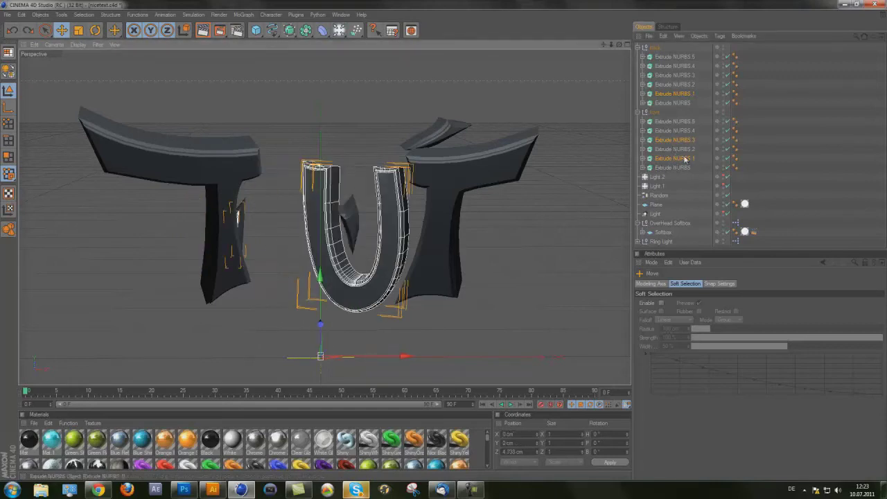
- Move only the U's front and back Extrude NURBS 1 along their X axis toward the first T
ctrl+click(684, 141)
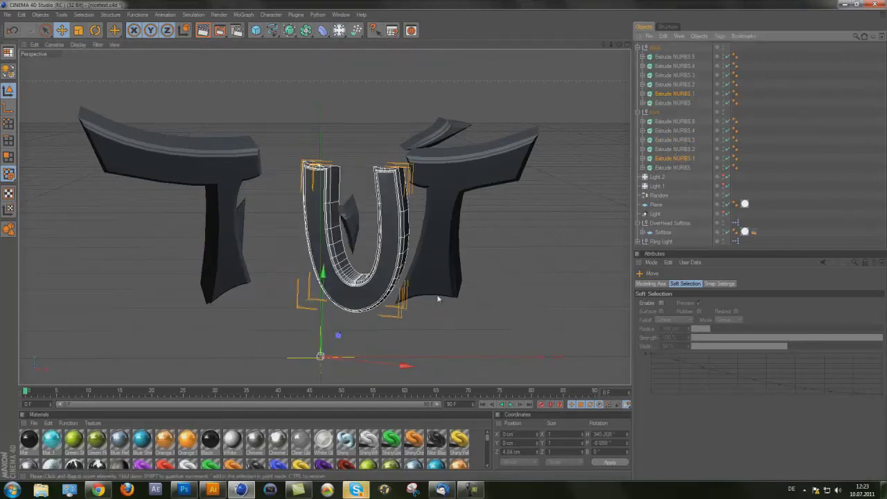
drag(404, 365, 351, 360)
drag(444, 244, 446, 246)
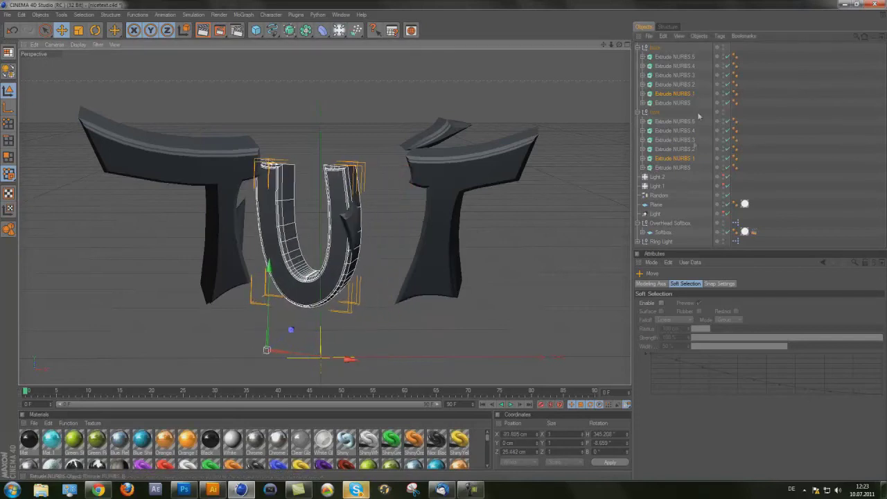
- Move the second T's front and back Extrude NURBS 2 close beside the U, shifting them deeper and about 25 cm down
click(676, 84)
ctrl+click(676, 149)
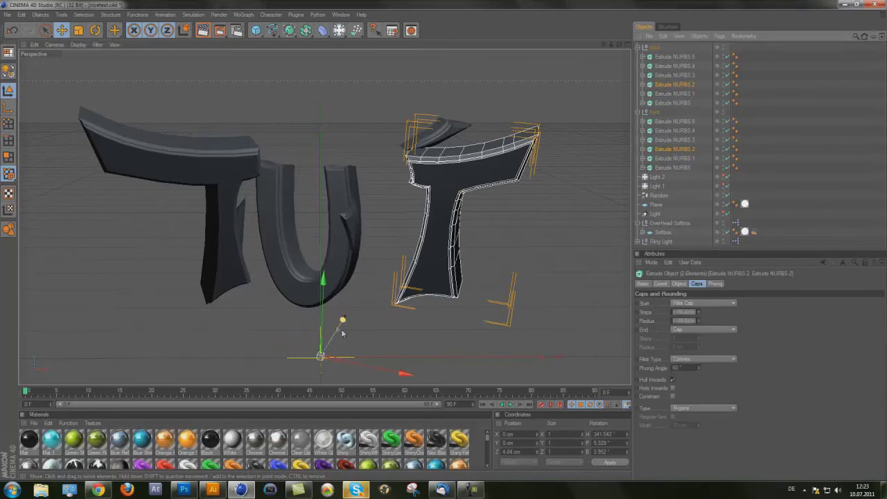
drag(342, 331, 338, 337)
drag(402, 379, 340, 368)
drag(285, 317, 298, 304)
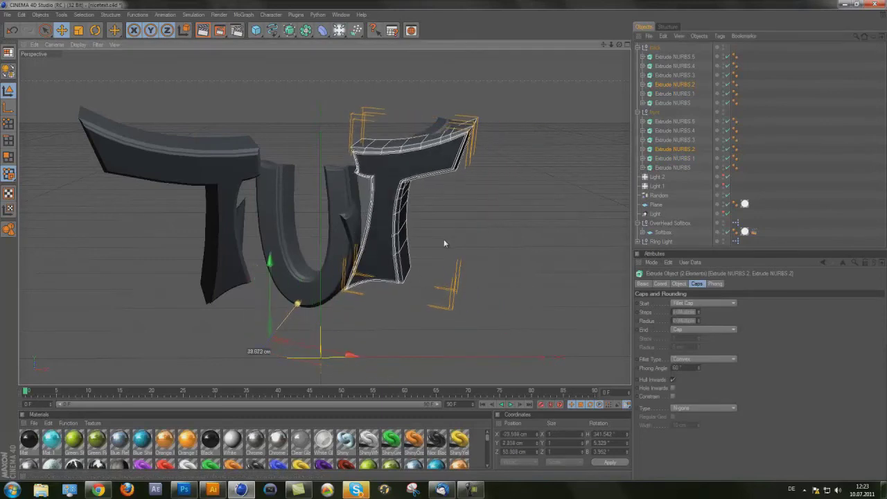
drag(445, 243, 444, 246)
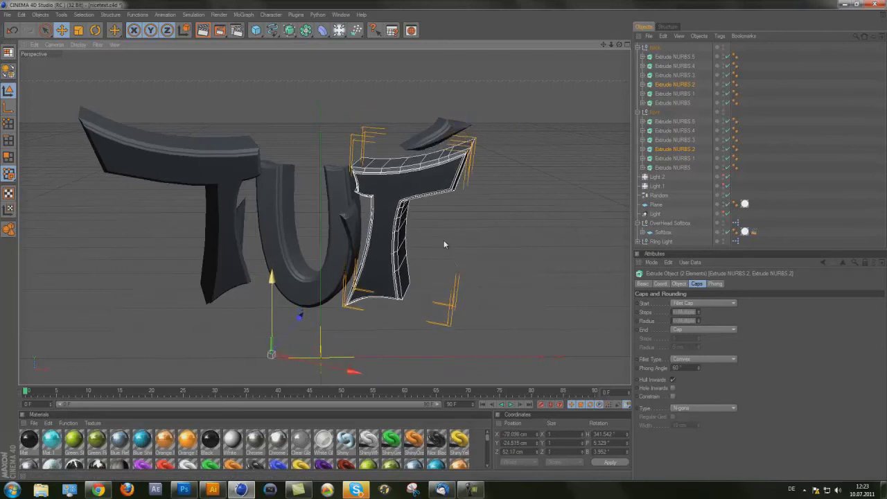
- Rotate the small accent's front and back Extrude NURBS 3 in heading and shift them to the outer side of the first T's stem
click(689, 141)
ctrl+click(674, 75)
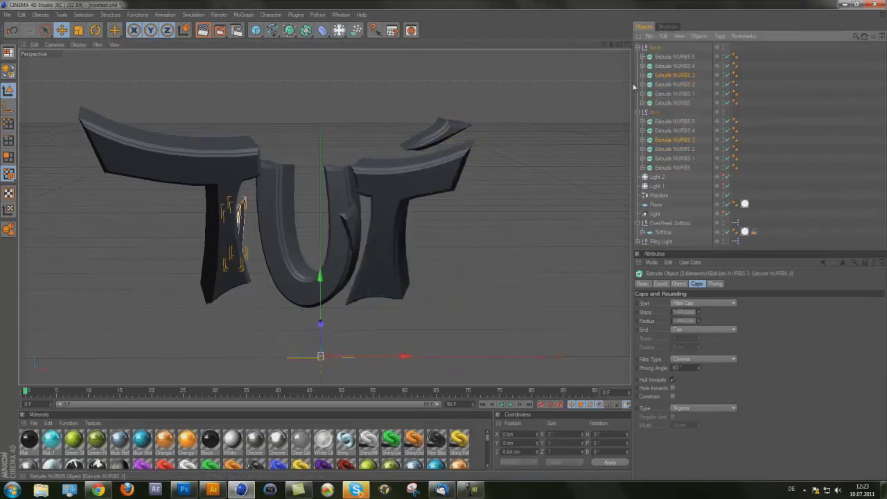
drag(444, 242, 444, 241)
key(r)
drag(317, 362, 339, 347)
key(e)
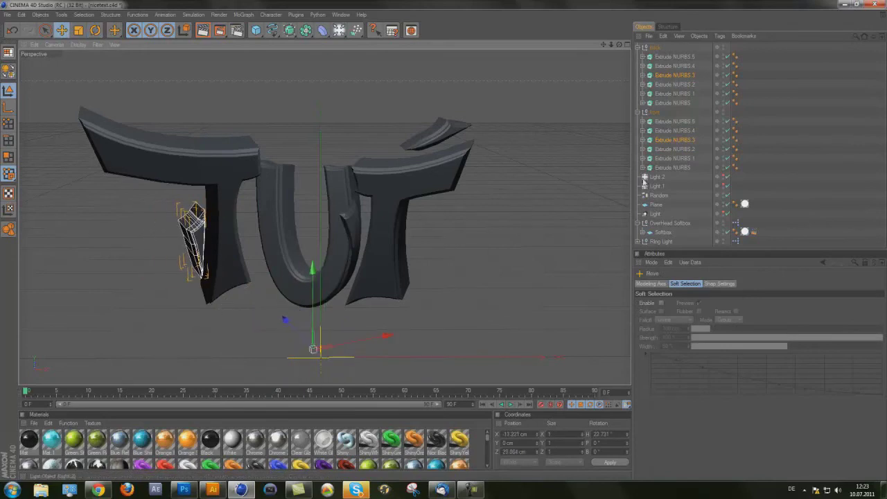
- Rotate the U accent's front and back Extrude NURBS 4 to about 347° heading and move them inside the U, to about X -87 cm
click(674, 65)
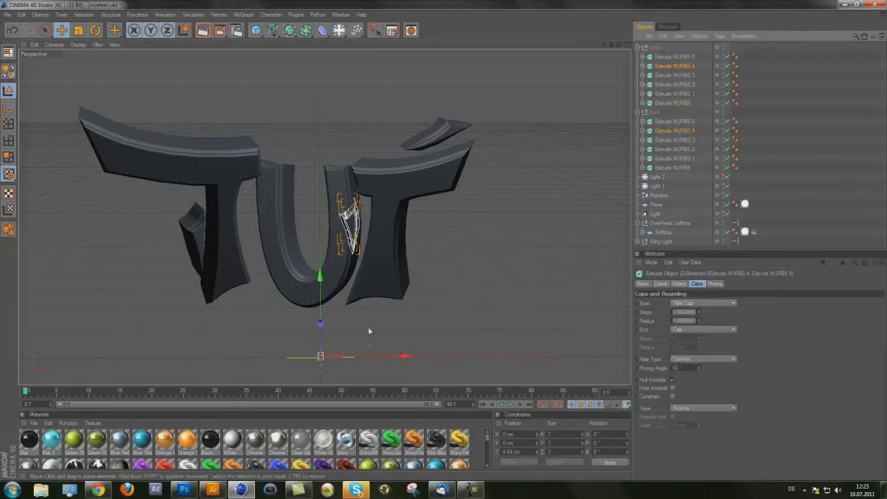
drag(445, 244, 442, 244)
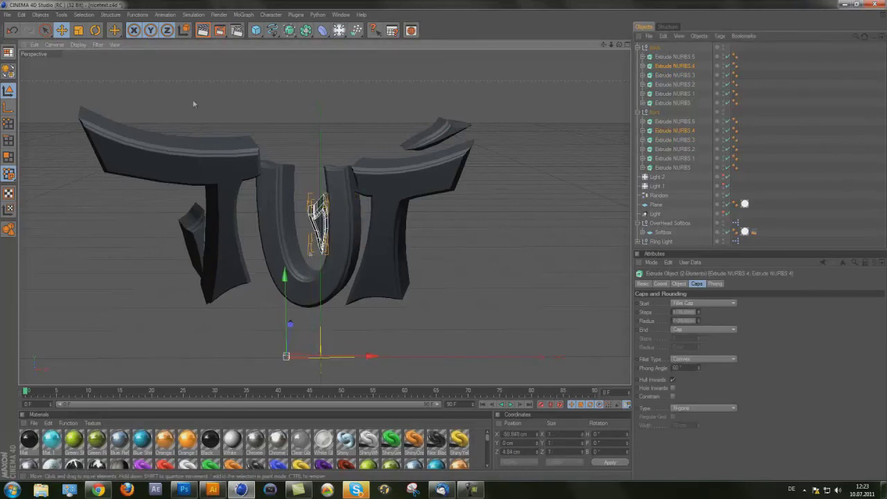
click(95, 30)
drag(331, 377, 310, 363)
click(62, 30)
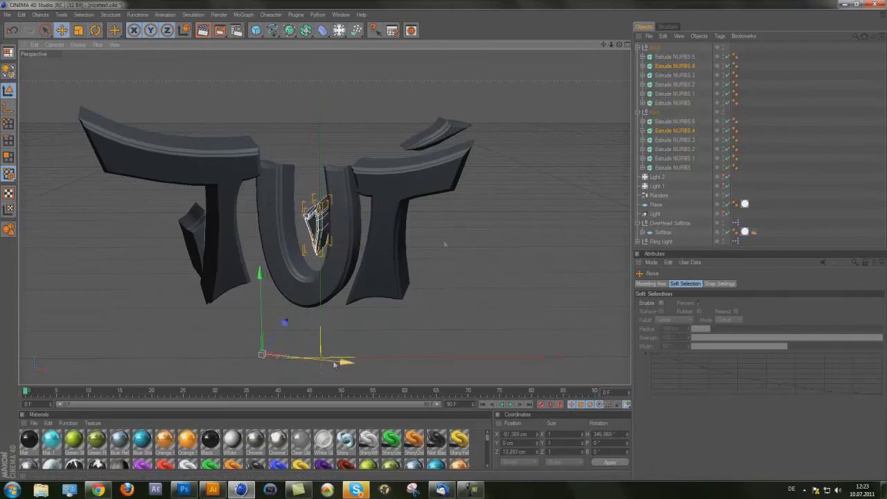
- Rotate the upper accent's front and back Extrude NURBS 5 to about 339° heading and place them at about X -50.5, Y -8.9, Z 24.2 cm
click(674, 56)
ctrl+click(674, 121)
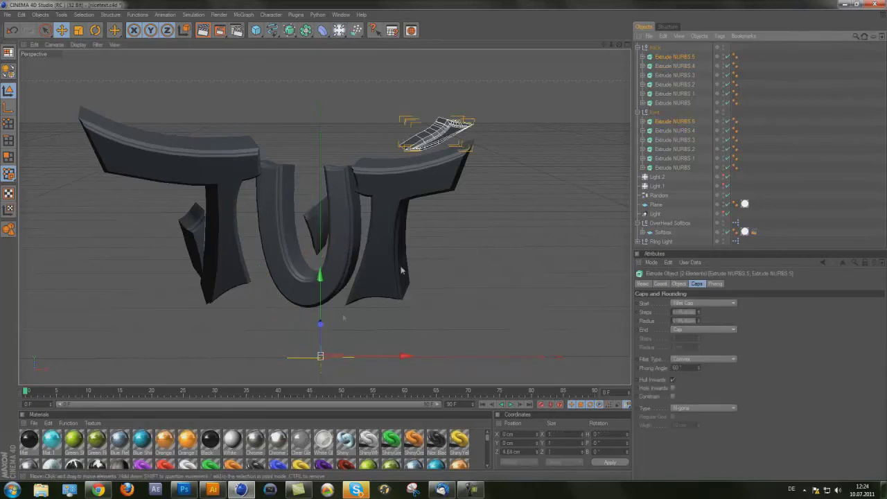
click(95, 30)
drag(315, 382, 338, 378)
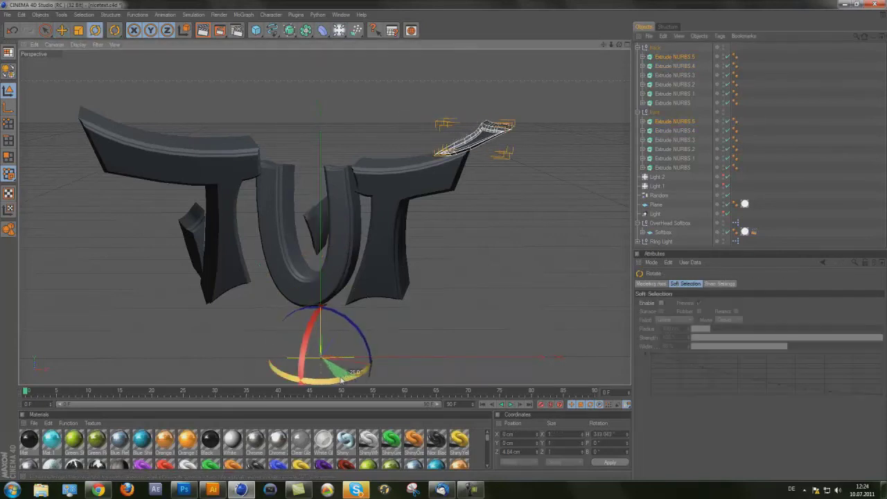
key(e)
drag(401, 370, 367, 364)
drag(285, 308, 285, 314)
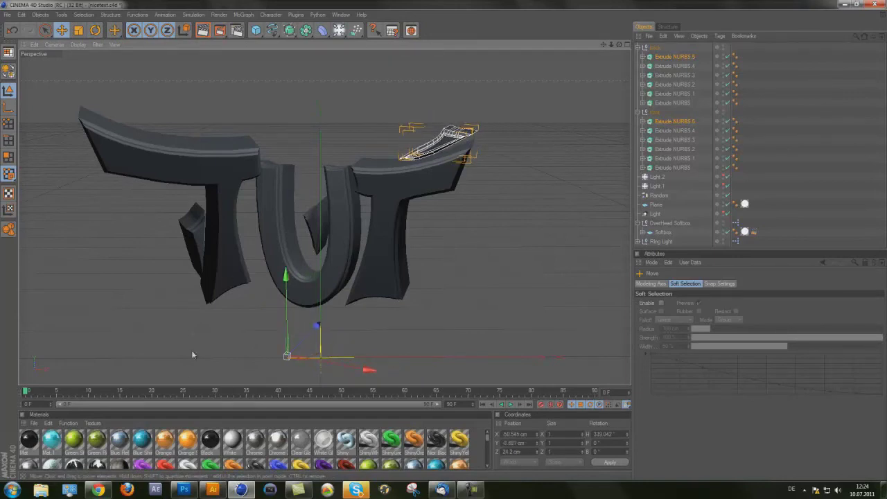
- Apply the ShinyWhite material to the back group and the Orange Reflective material to the front group
click(368, 439)
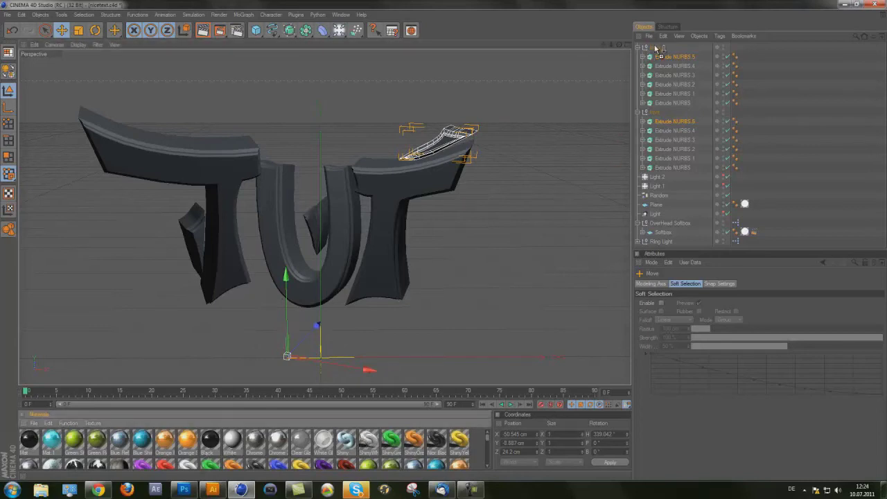
drag(657, 49, 657, 49)
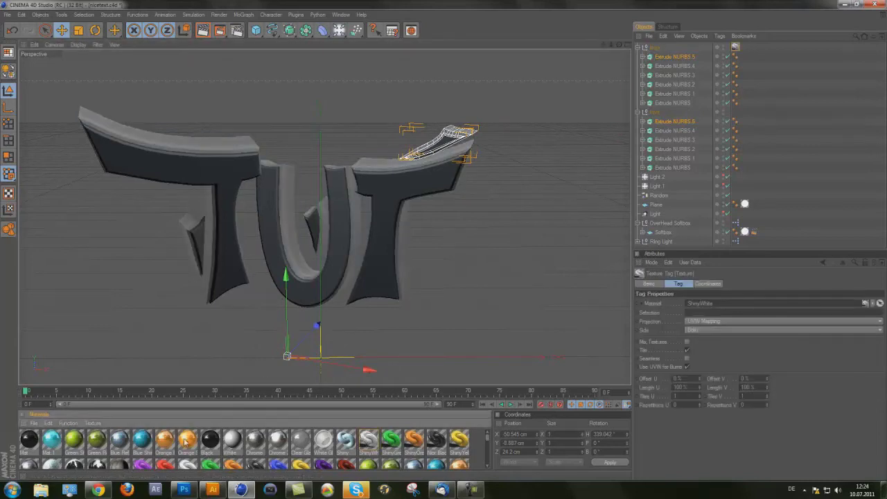
drag(669, 105, 662, 113)
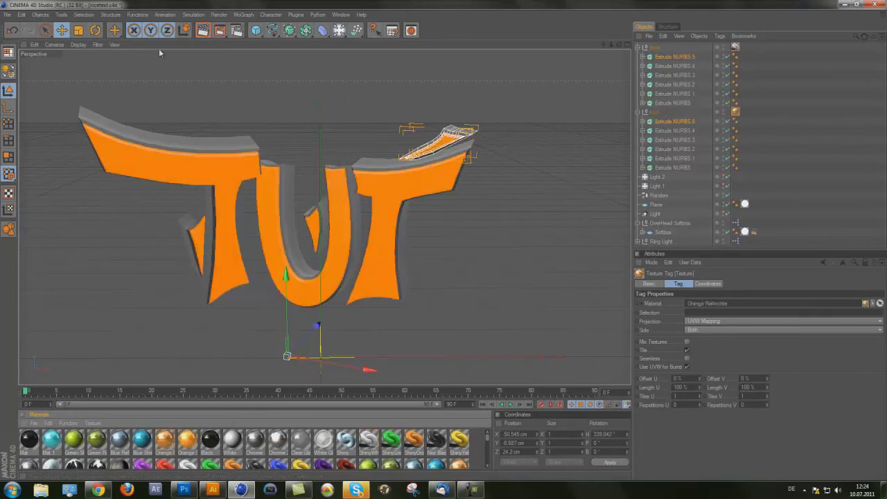
- Render the perspective view of the lettering, accepting the missing softbox textures
click(205, 28)
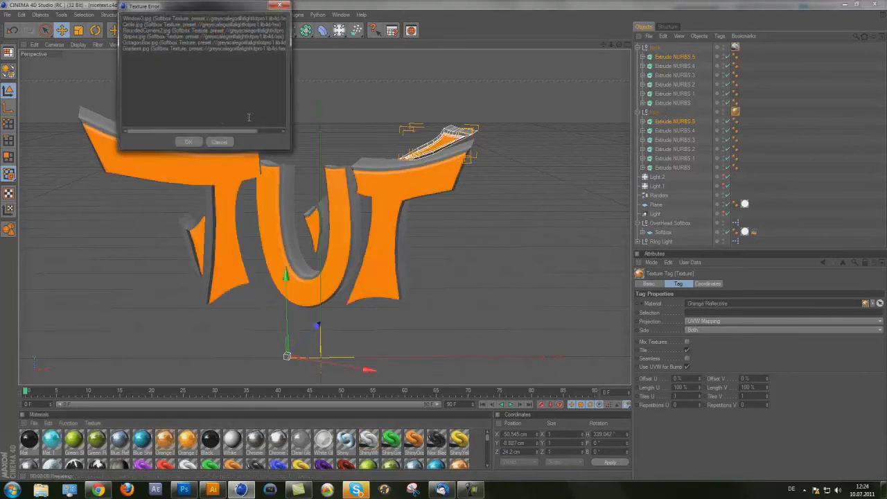
click(189, 142)
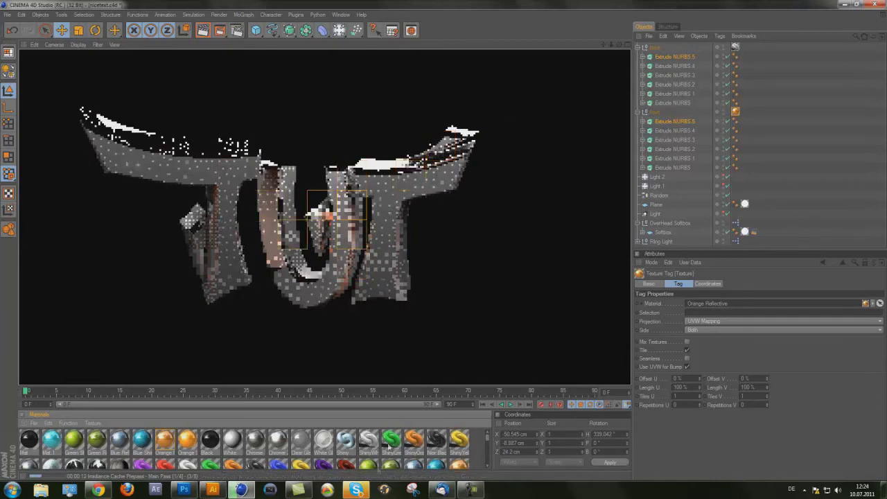
click(461, 490)
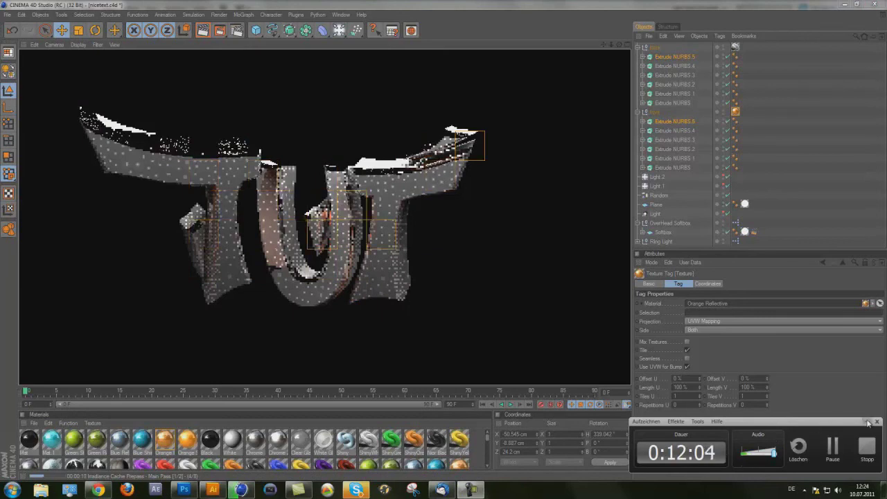
click(868, 423)
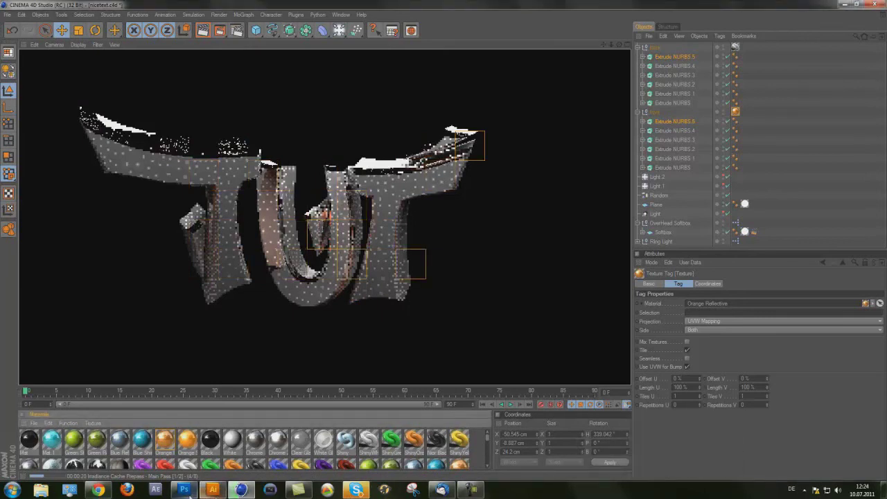
- Switch to Photoshop and fill Layer 4 with black using the Paint Bucket
mouse_move(184, 491)
click(188, 441)
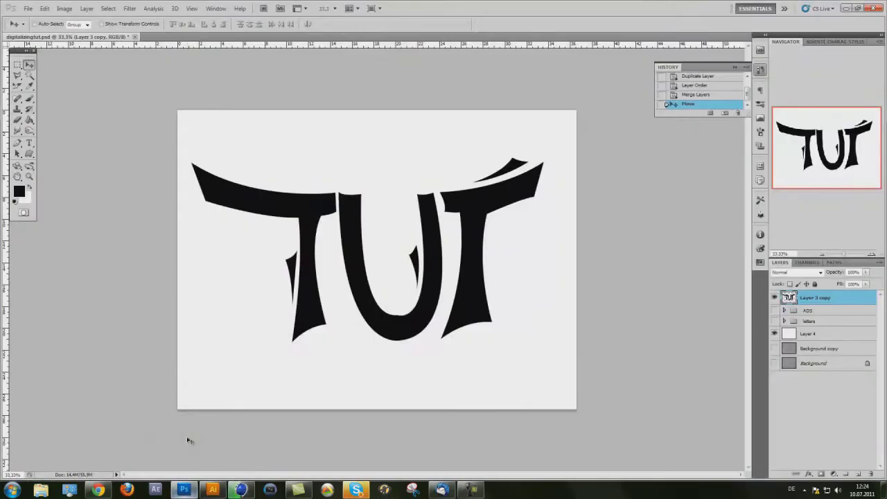
double_click(839, 305)
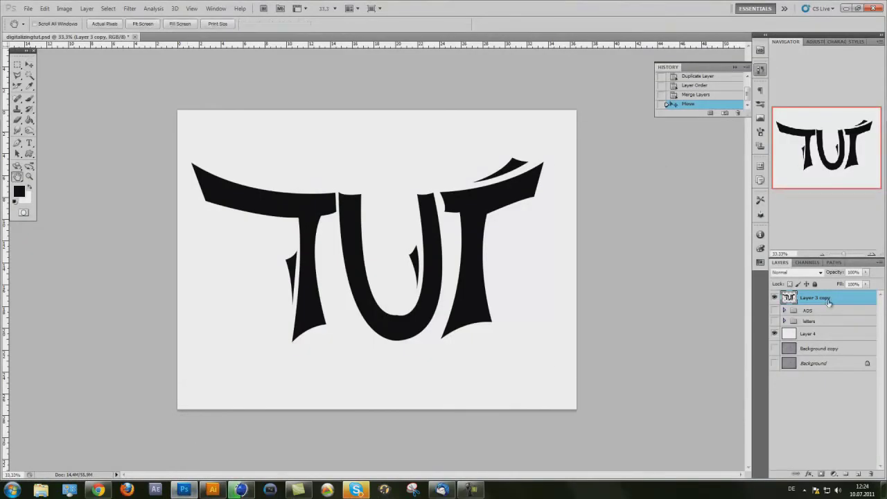
click(803, 190)
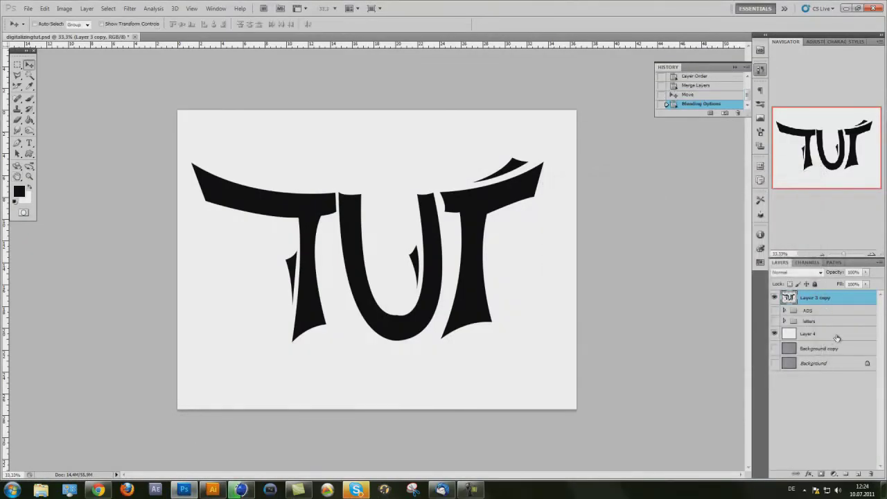
click(835, 335)
click(30, 121)
click(72, 94)
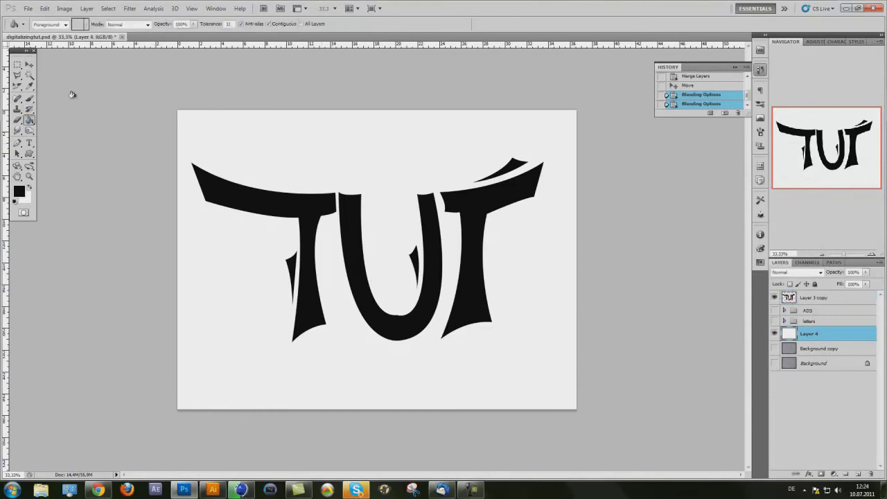
click(29, 65)
- Add a white (ffffff) 1 px outside stroke to the lettering on Layer 3 copy
double_click(816, 297)
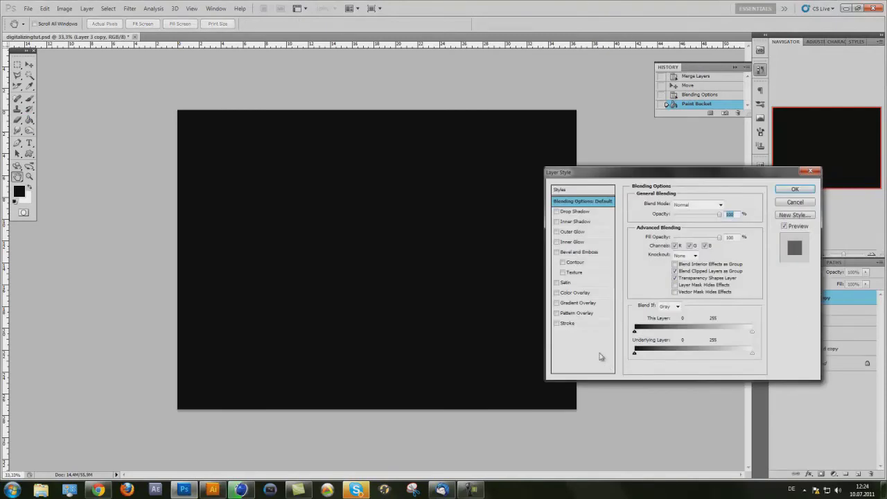
click(568, 323)
click(655, 262)
click(557, 259)
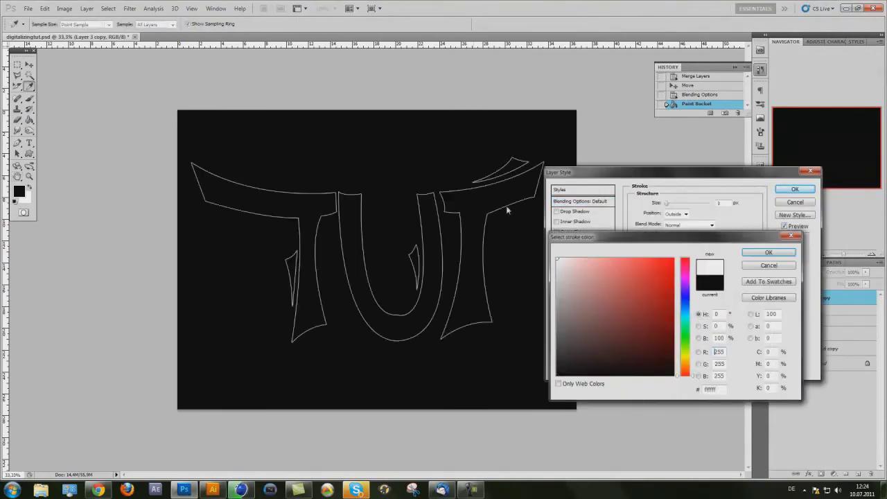
click(763, 252)
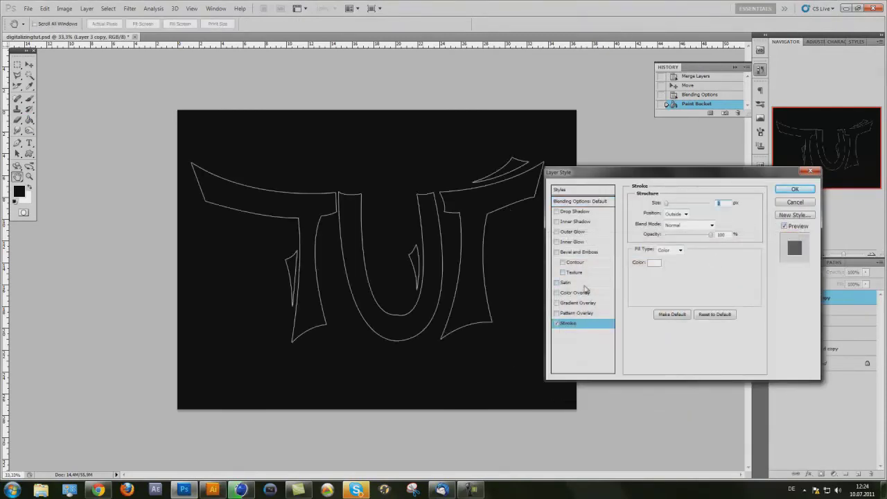
- Add a linear gradient overlay from black to dark red (530000) to the lettering and apply the layer style
click(580, 303)
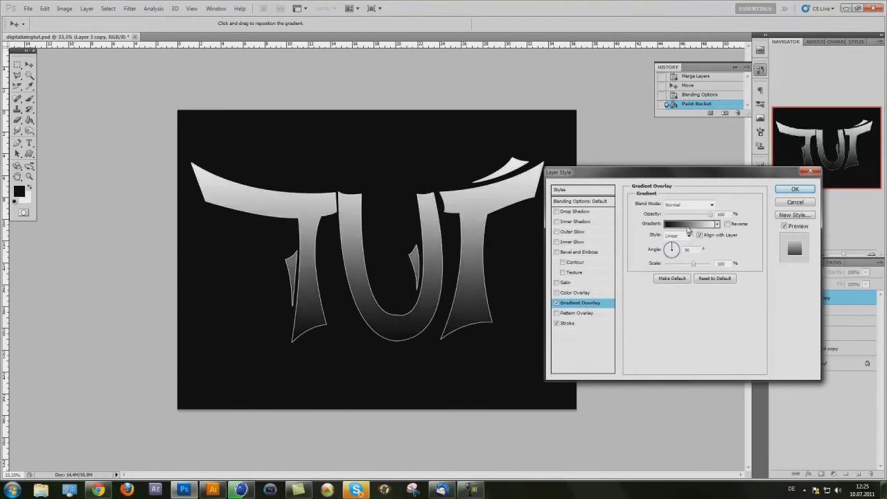
click(699, 226)
double_click(565, 339)
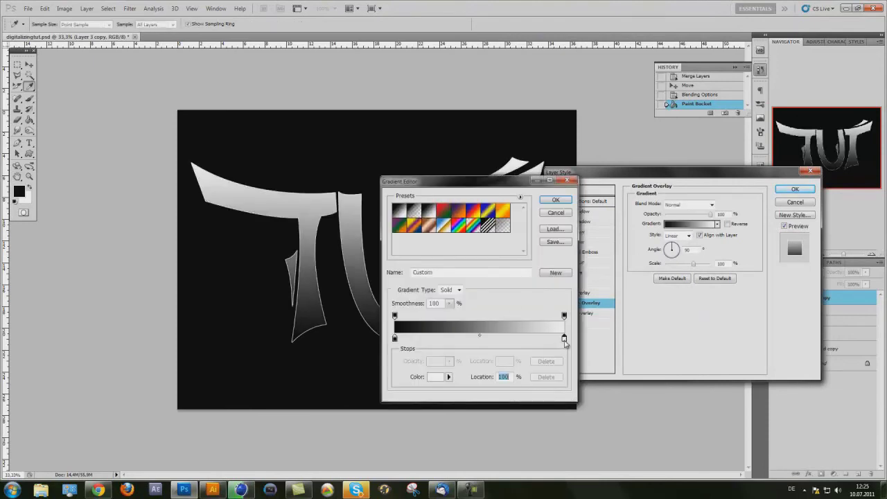
mouse_move(635, 355)
mouse_down()
mouse_move(704, 320)
mouse_move(711, 339)
mouse_up()
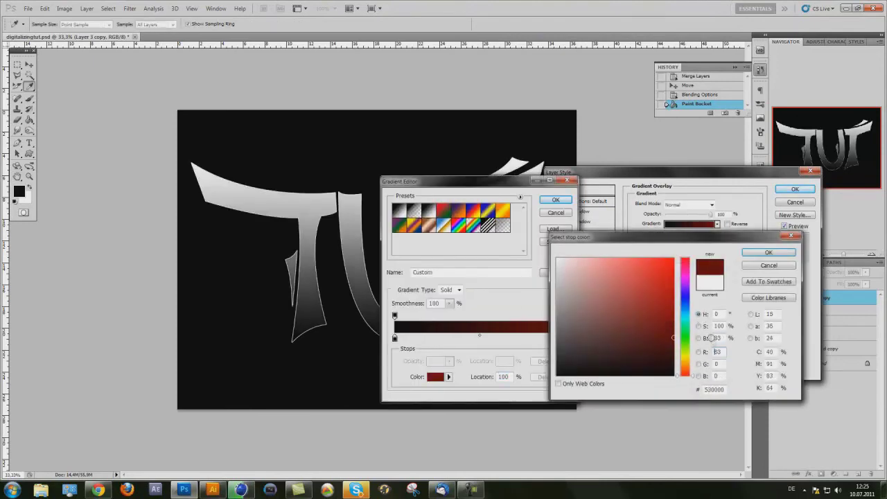
click(769, 252)
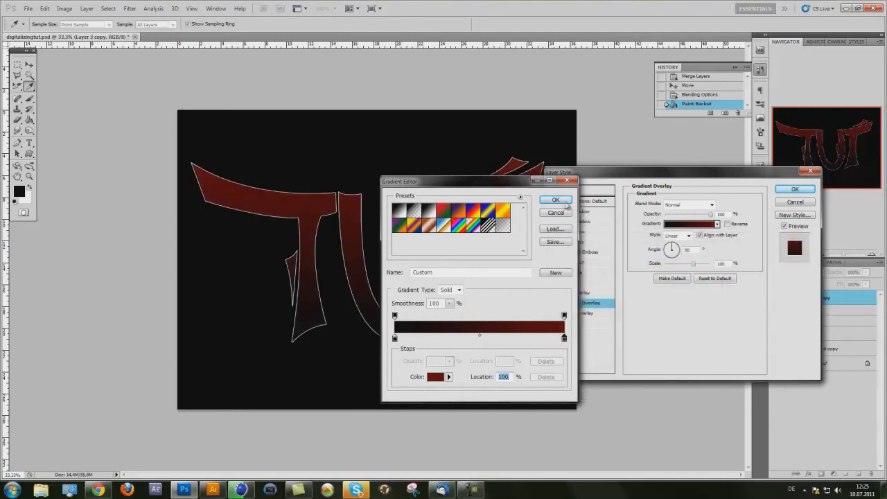
click(555, 200)
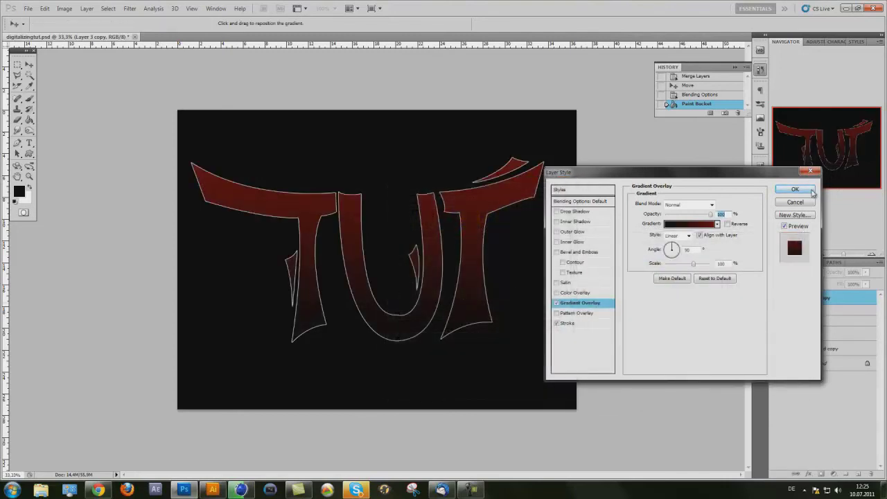
click(795, 190)
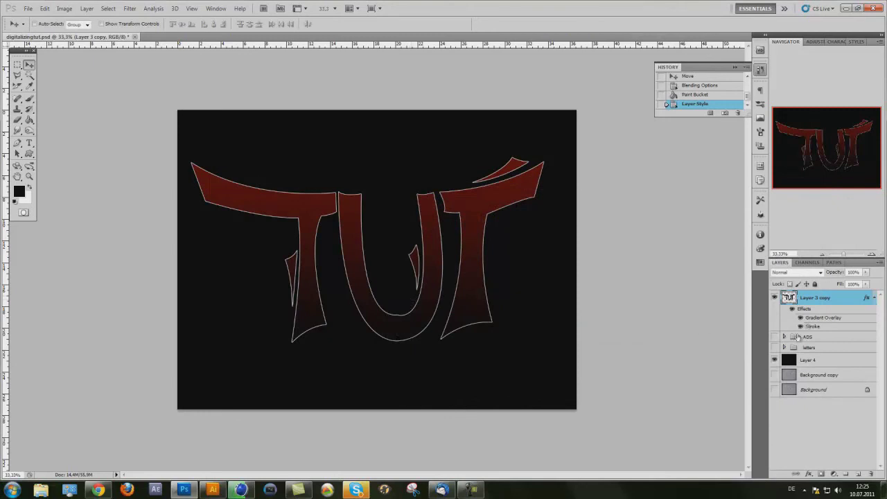
- Add a smooth Inner Bevel with 1000% depth to the lettering on Layer 3 copy
click(874, 299)
double_click(867, 298)
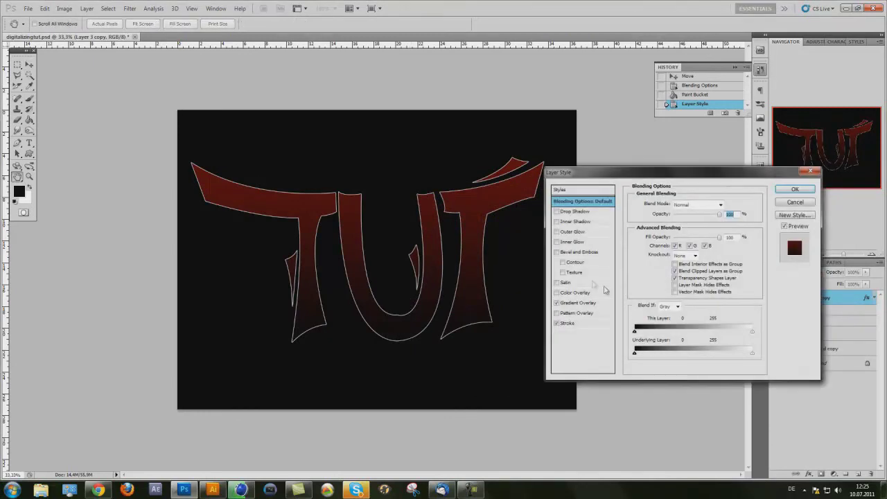
click(575, 253)
drag(675, 227, 755, 224)
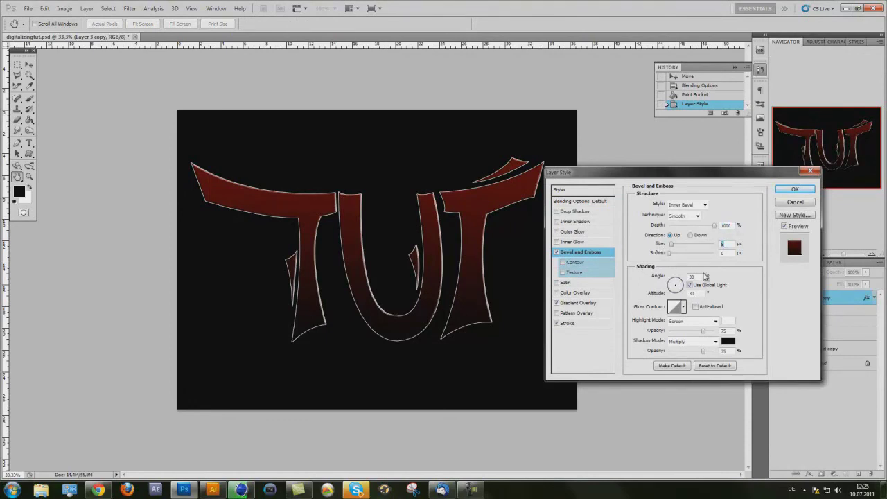
text(2)
click(795, 188)
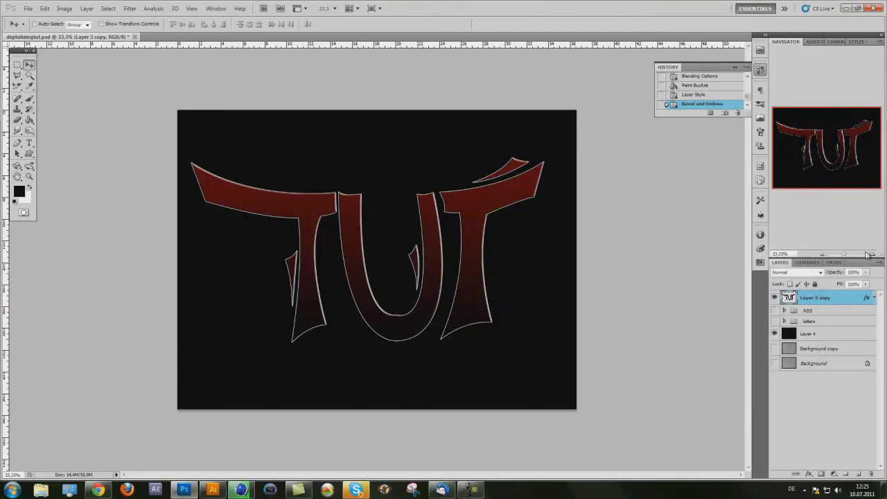
- Set the shading angle of the lettering's Bevel and Emboss to 120°, using global light
click(872, 255)
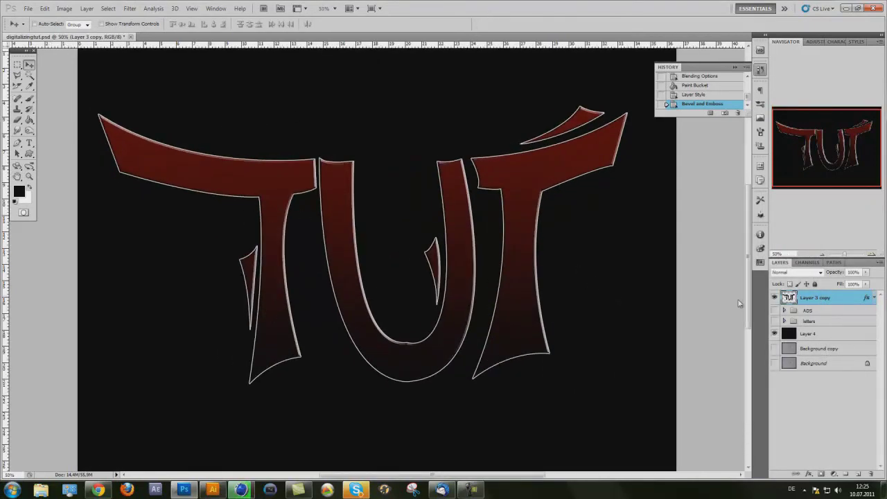
double_click(853, 301)
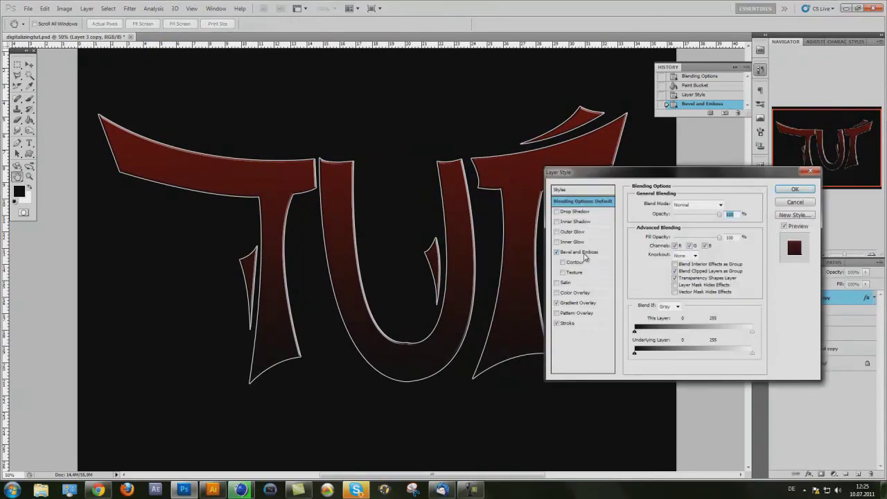
click(691, 285)
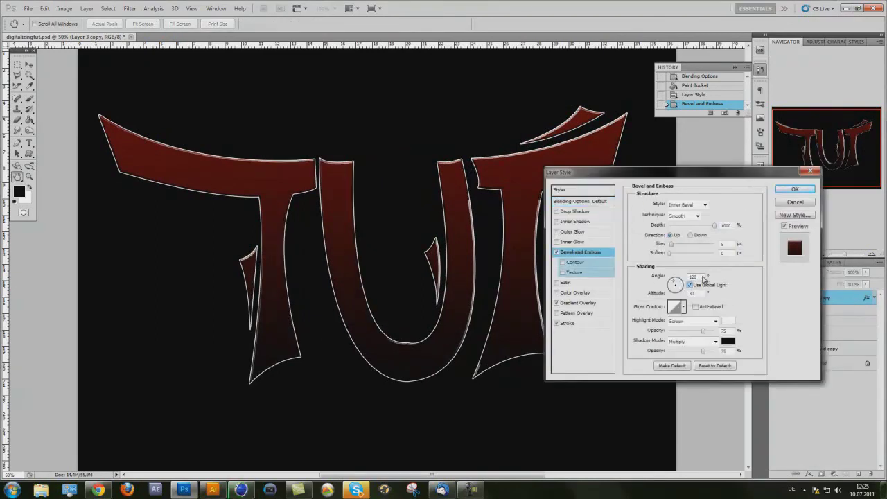
click(791, 190)
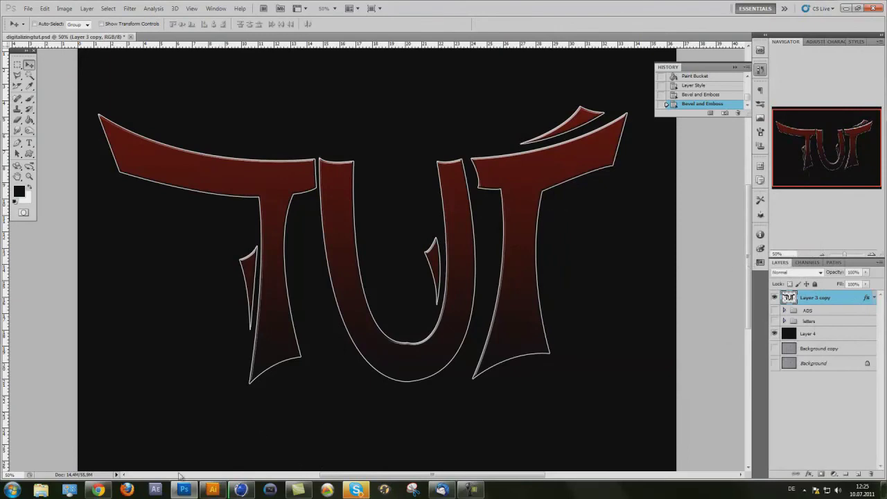
- Switch back to Cinema 4D and examine the orange and white TUT lettering as the render completes
click(240, 490)
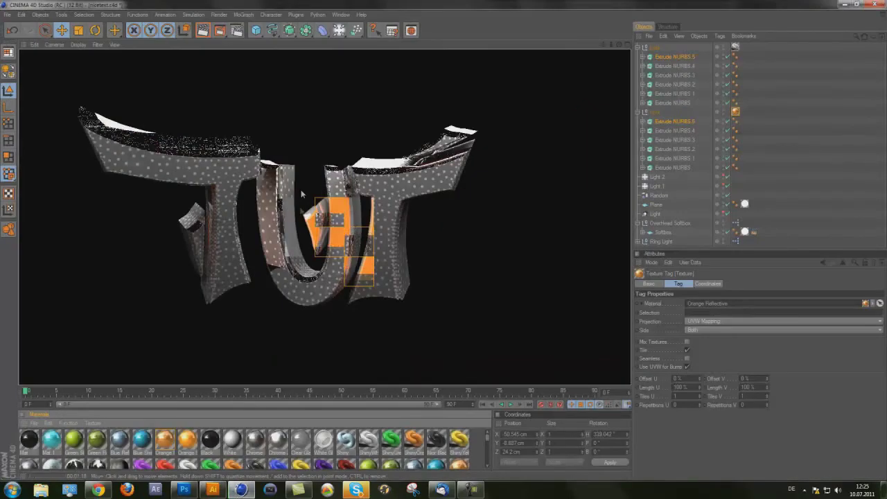
drag(354, 281, 279, 319)
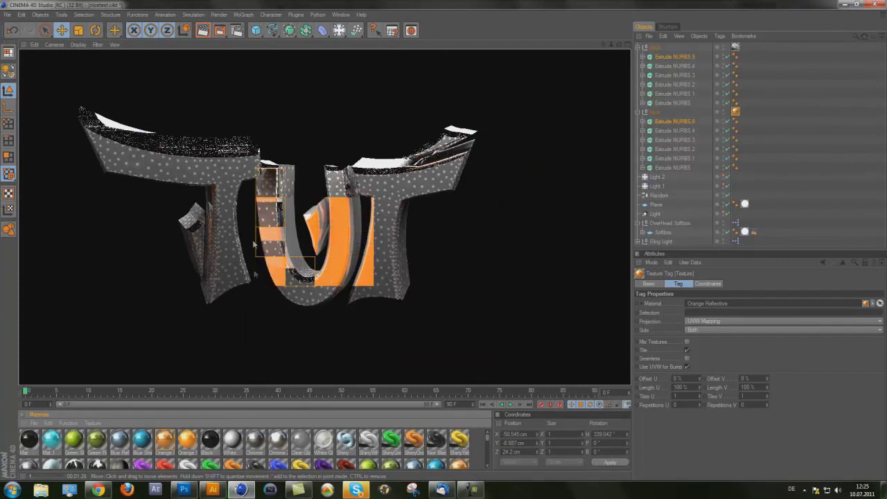
drag(253, 244, 279, 252)
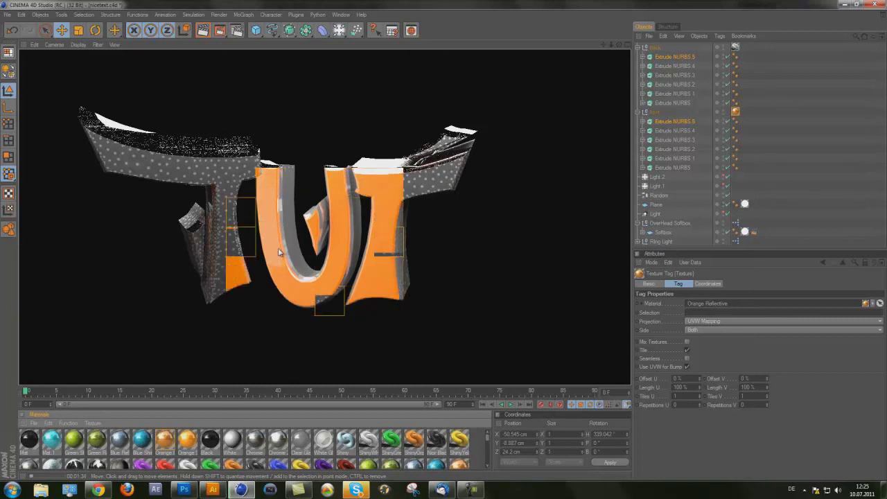
drag(278, 251, 278, 252)
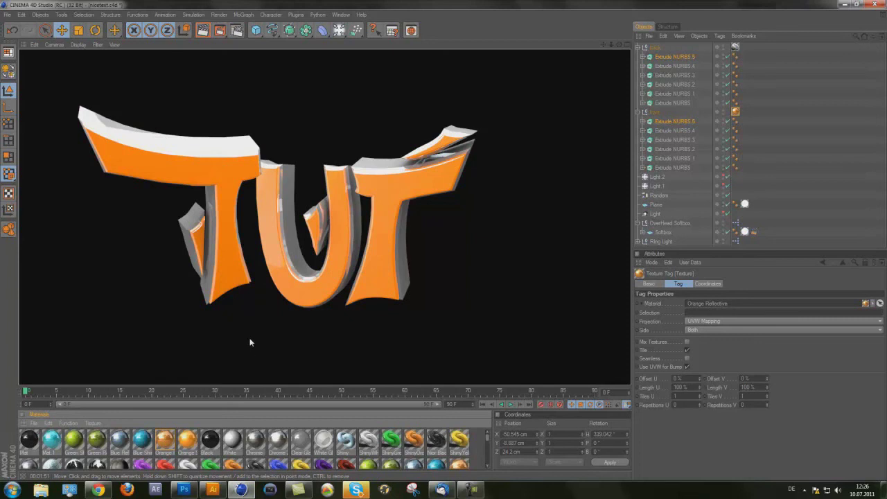
click(472, 491)
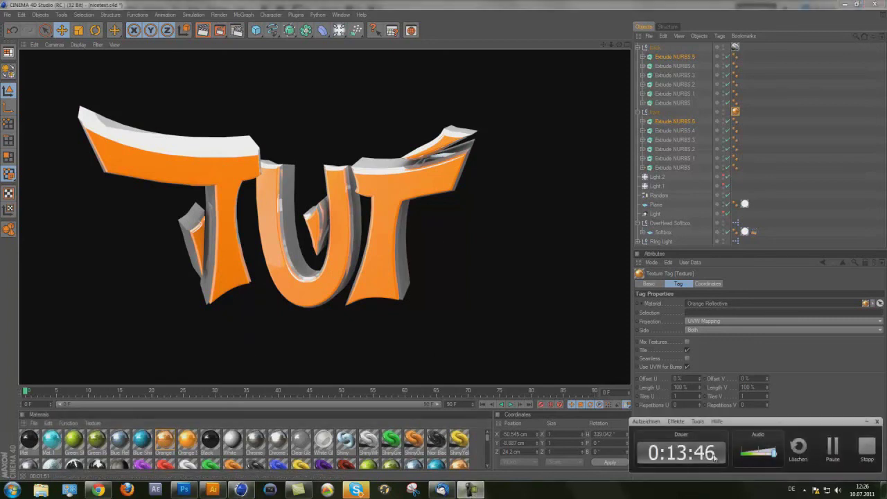